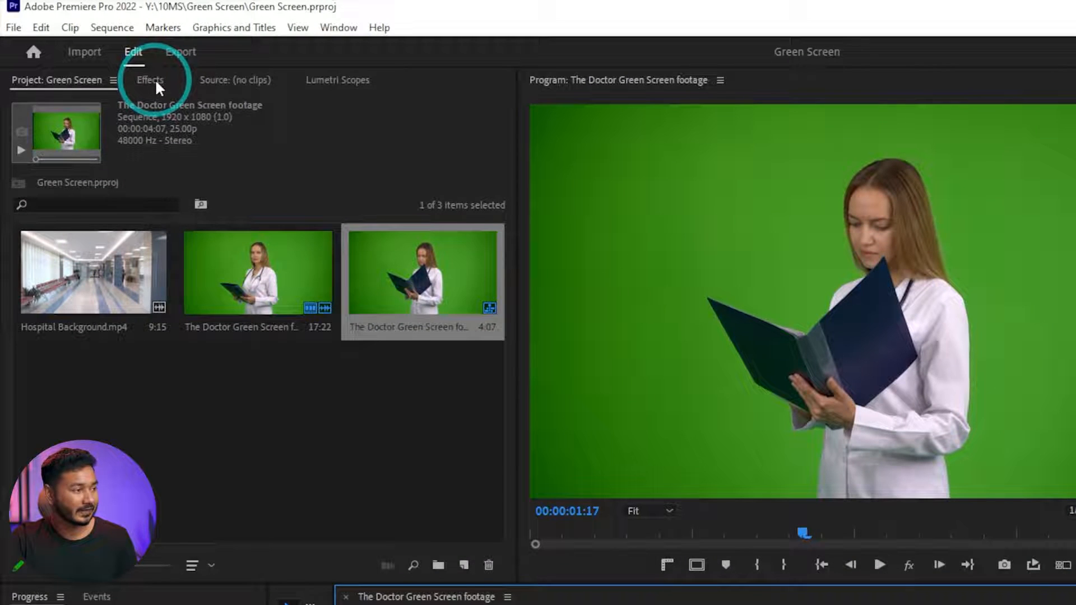
Bring up the Effects library and search it for "Ultra".
{"action": "left_click", "coordinate": [157, 82]}
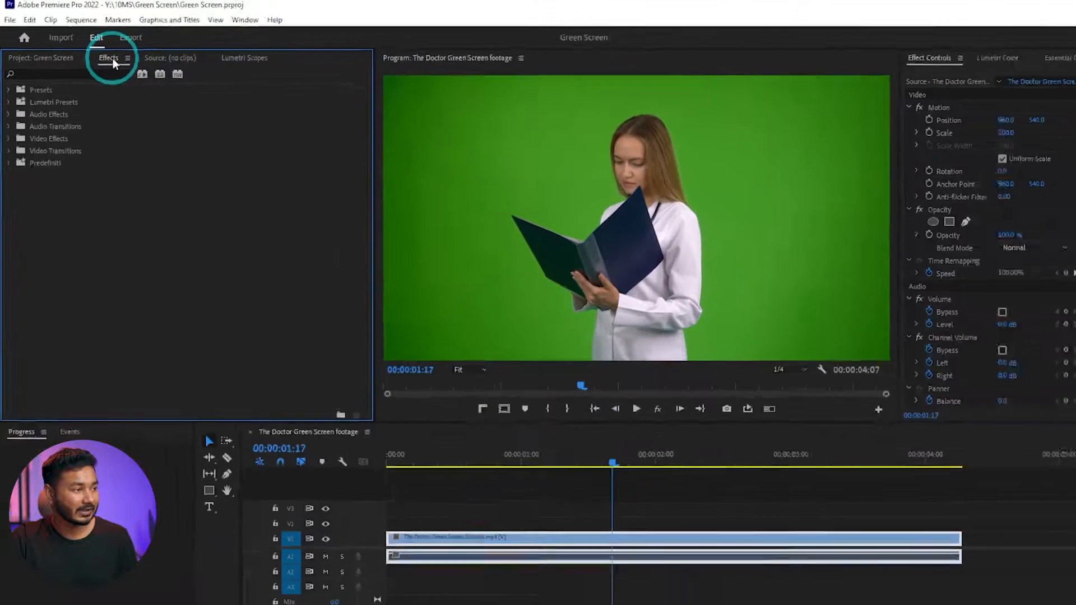
{"action": "left_click", "coordinate": [245, 20]}
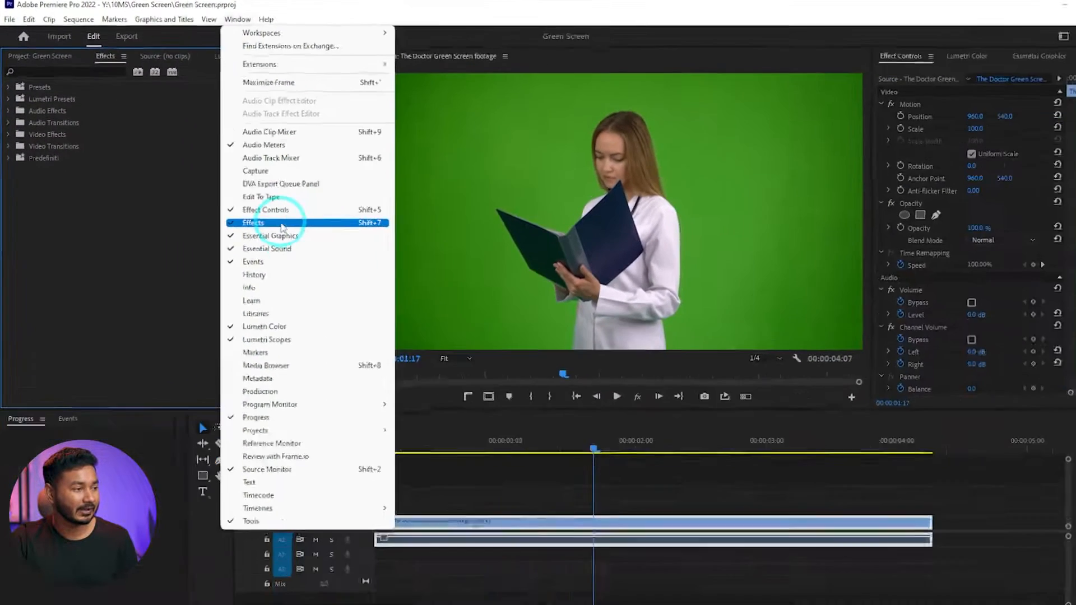
{"action": "left_click", "coordinate": [282, 224]}
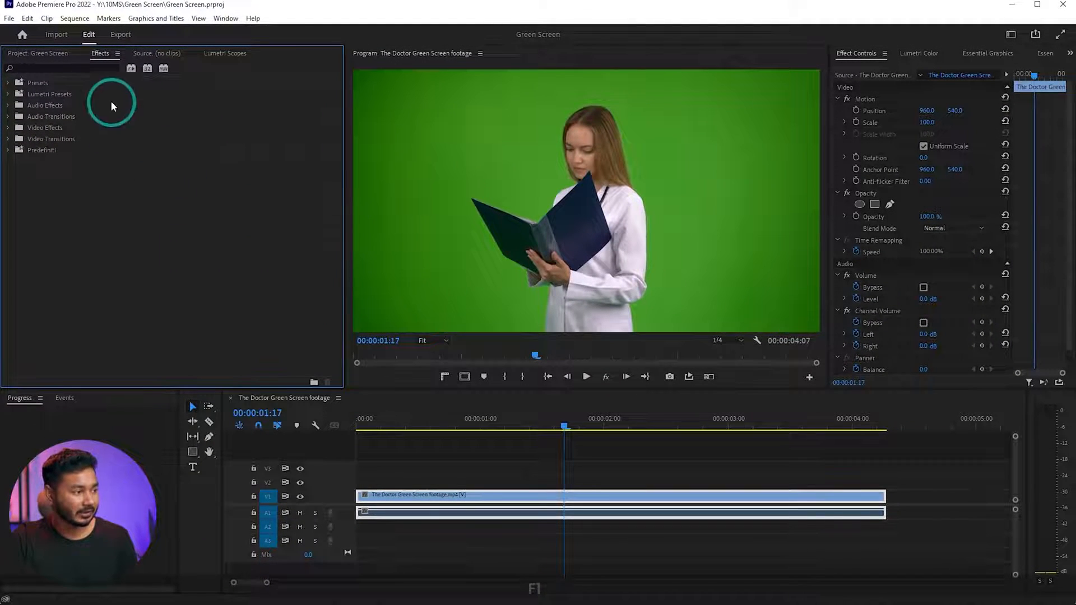
{"action": "left_click", "coordinate": [91, 67]}
{"action": "type", "text": "Ultra"}
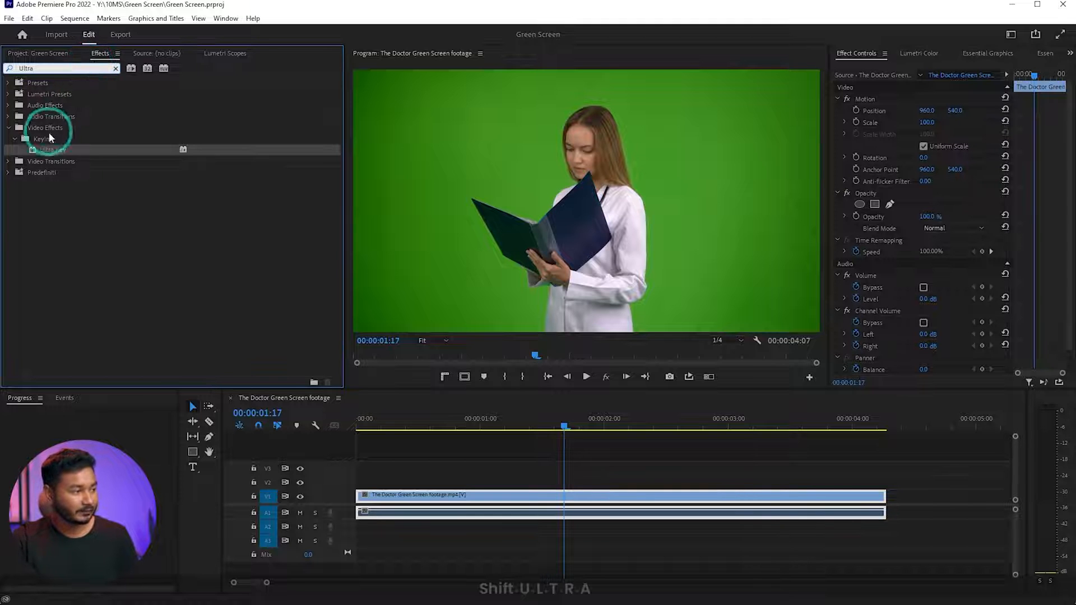
Apply the Ultra Key effect to the doctor green screen clip on video track V1.
{"action": "left_click", "coordinate": [49, 152]}
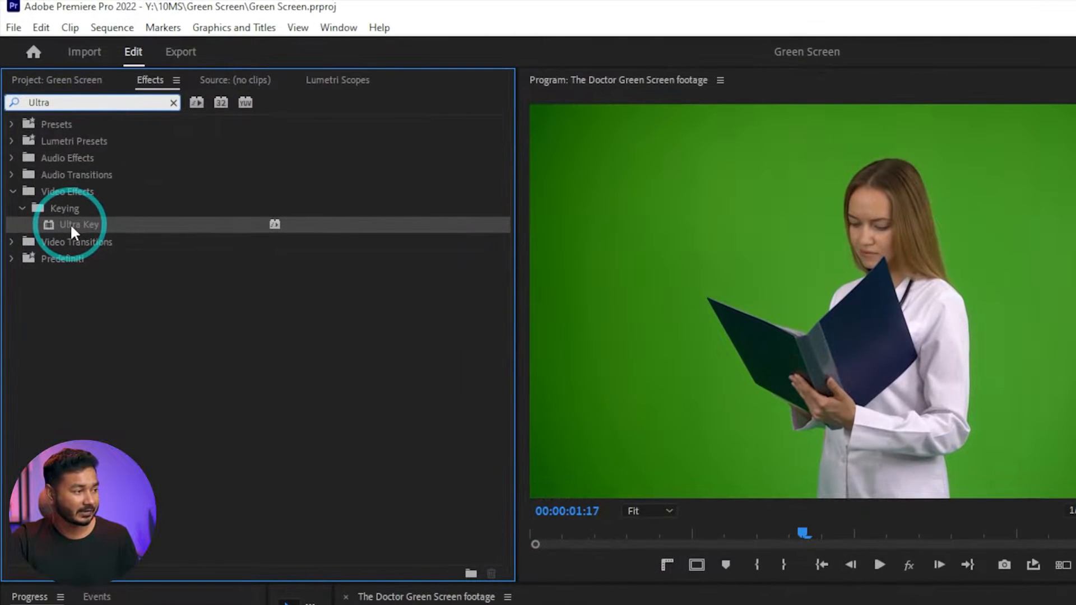
{"action": "left_click_drag", "start_coordinate": [72, 226], "coordinate": [490, 511]}
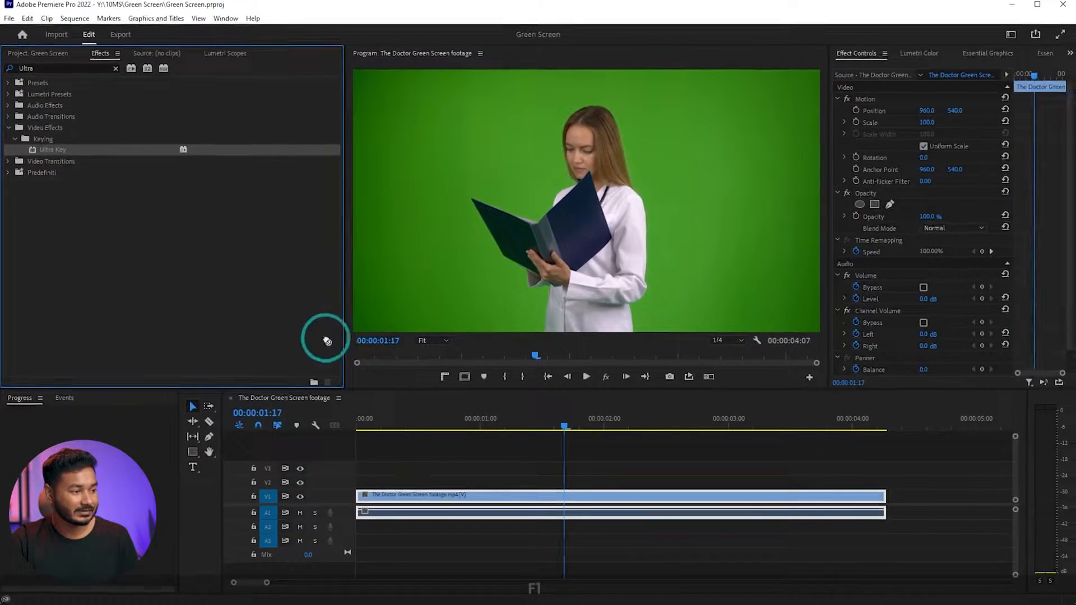
{"action": "left_click_drag", "start_coordinate": [327, 341], "coordinate": [458, 495]}
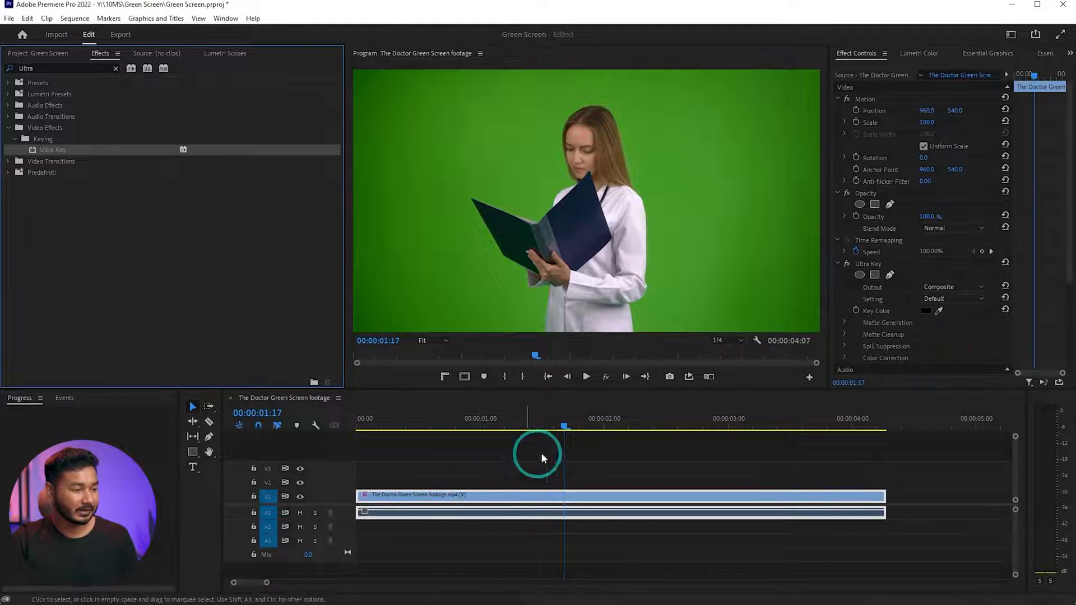
Move the playhead to 00:00:01:12 and sample the green backdrop as the Key Color in the clip's Ultra Key controls.
{"action": "left_click", "coordinate": [540, 424]}
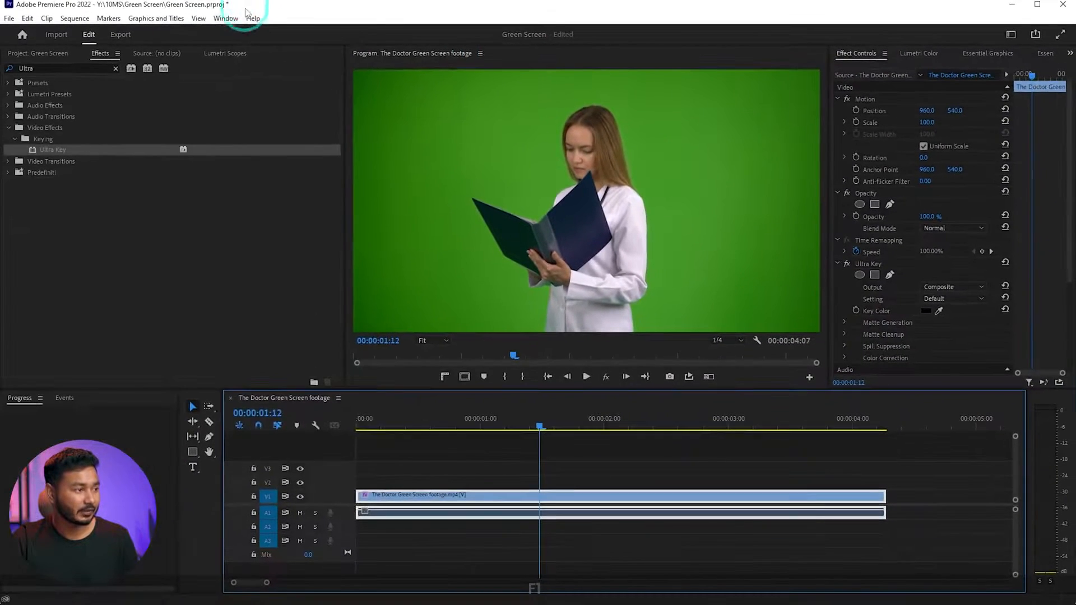
{"action": "left_click", "coordinate": [226, 18]}
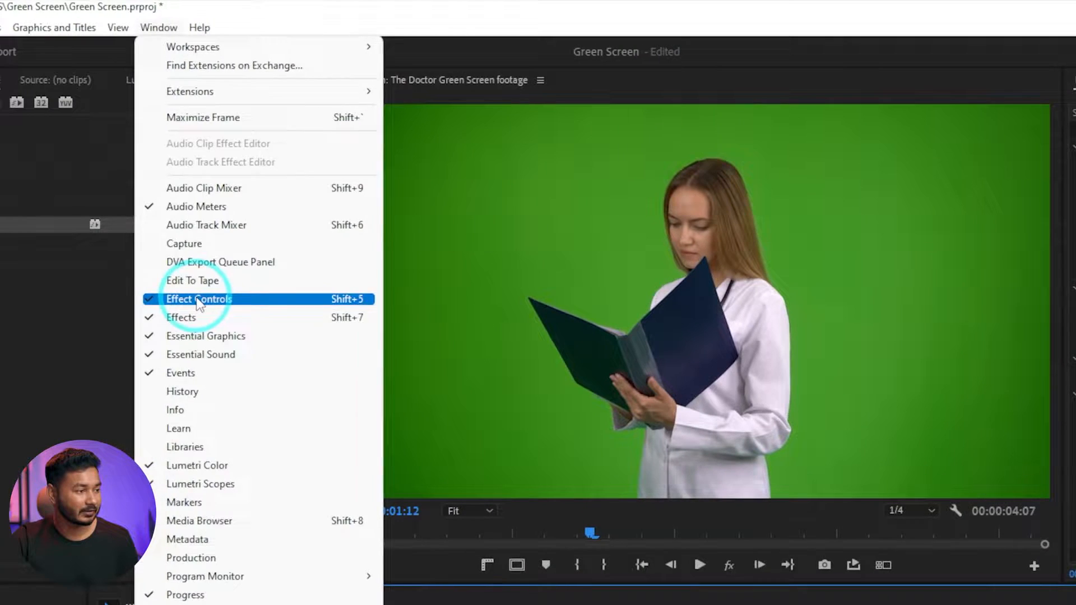
{"action": "left_click", "coordinate": [168, 278]}
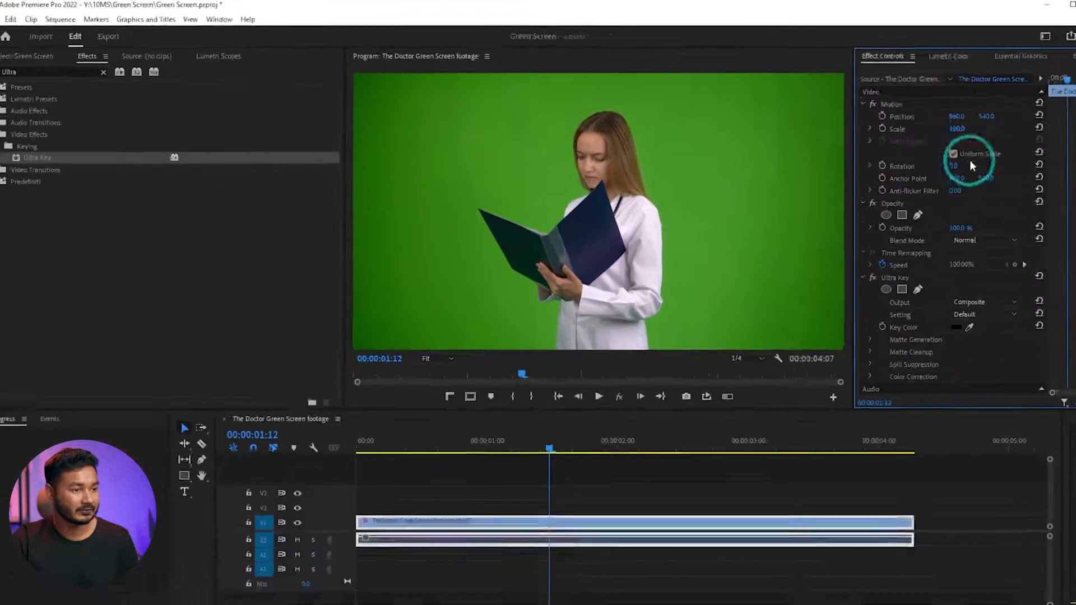
{"action": "left_click", "coordinate": [884, 56]}
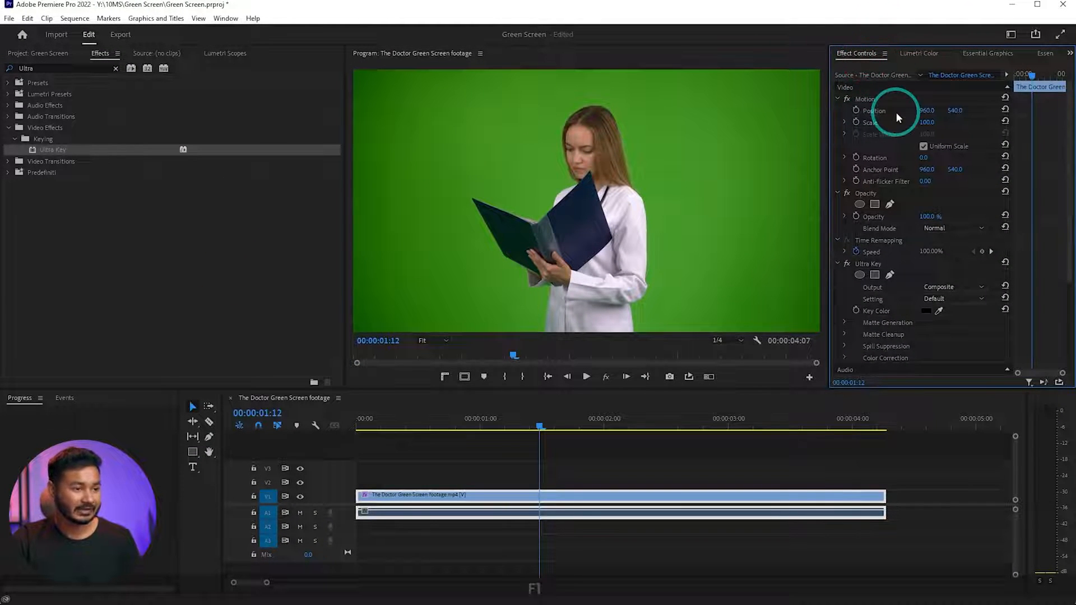
{"action": "scroll", "coordinate": [884, 136], "scroll_direction": "down", "scroll_amount": 3}
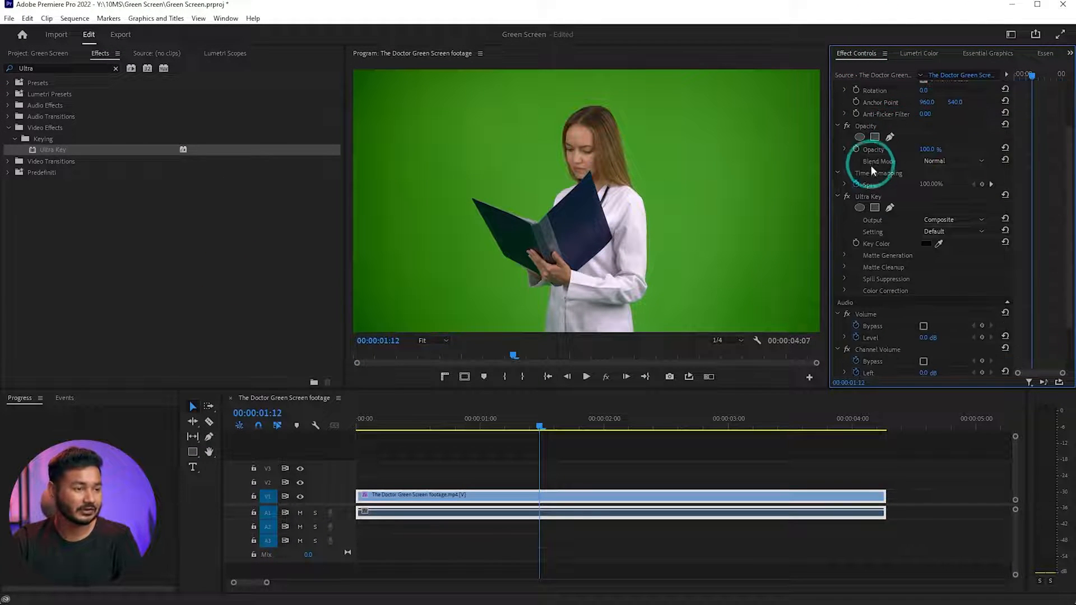
{"action": "left_click", "coordinate": [860, 198]}
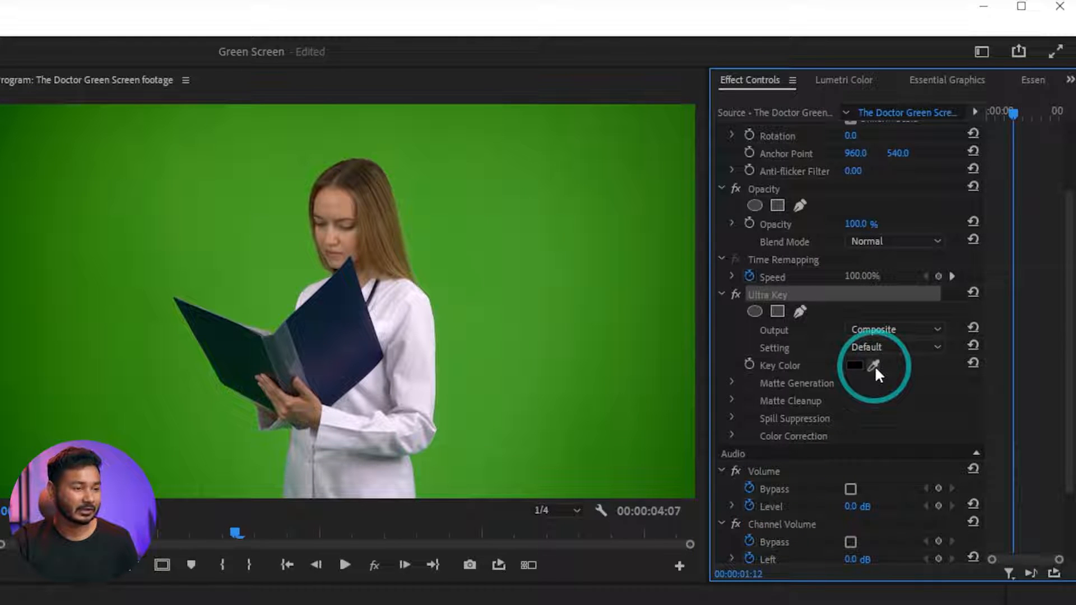
{"action": "left_click_drag", "start_coordinate": [874, 365], "coordinate": [452, 339]}
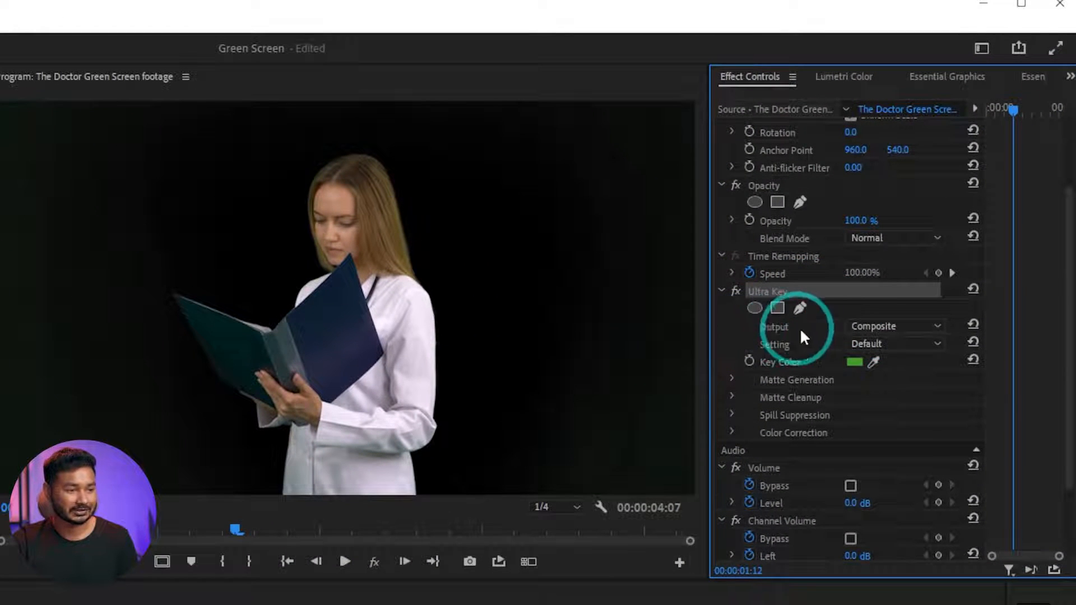
Set Ultra Key's Output to Alpha Channel and enlarge the program monitor area for inspecting the matte.
{"action": "left_click", "coordinate": [871, 327]}
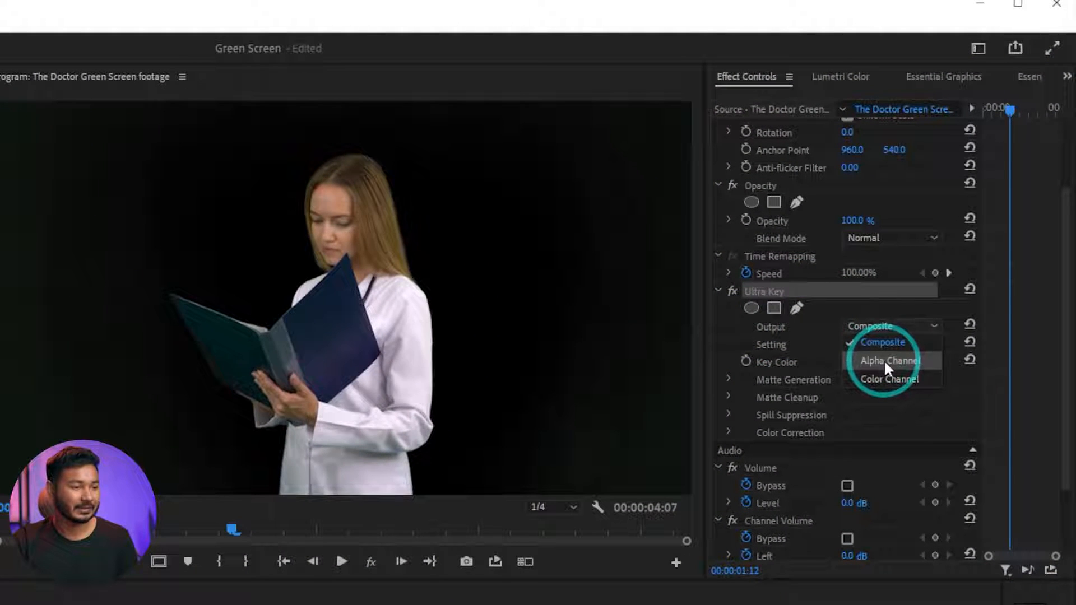
{"action": "left_click", "coordinate": [884, 359]}
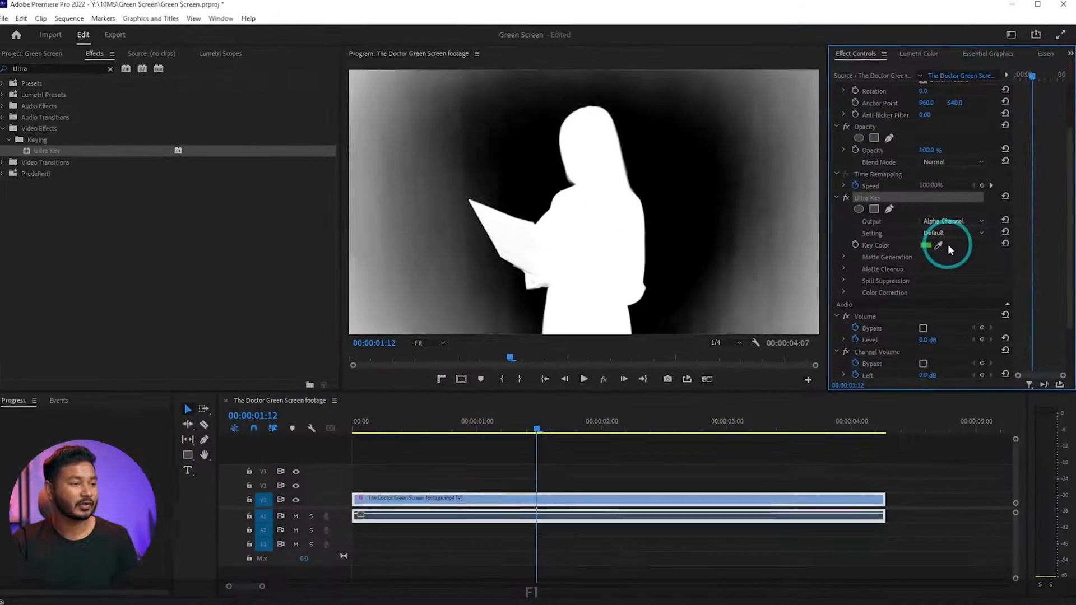
{"action": "left_click", "coordinate": [636, 153]}
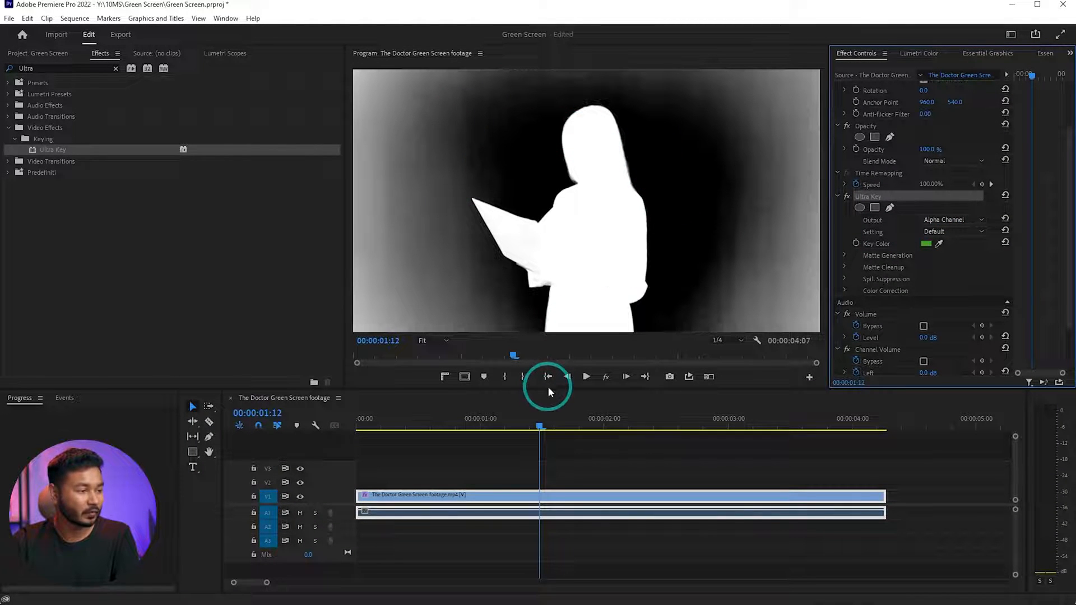
{"action": "left_click_drag", "start_coordinate": [548, 389], "coordinate": [548, 417]}
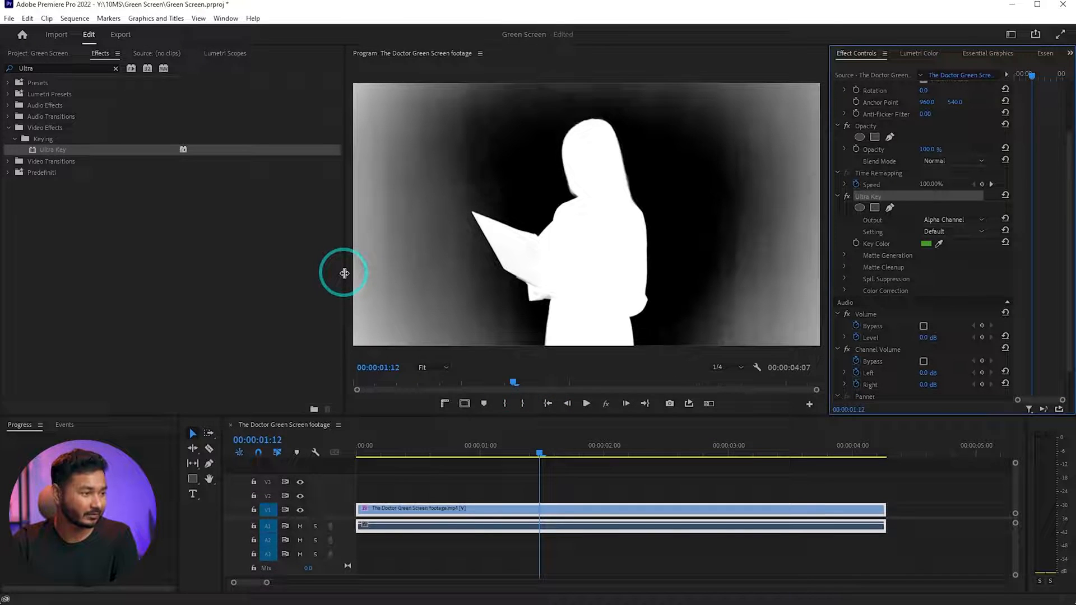
{"action": "left_click_drag", "start_coordinate": [344, 273], "coordinate": [312, 272]}
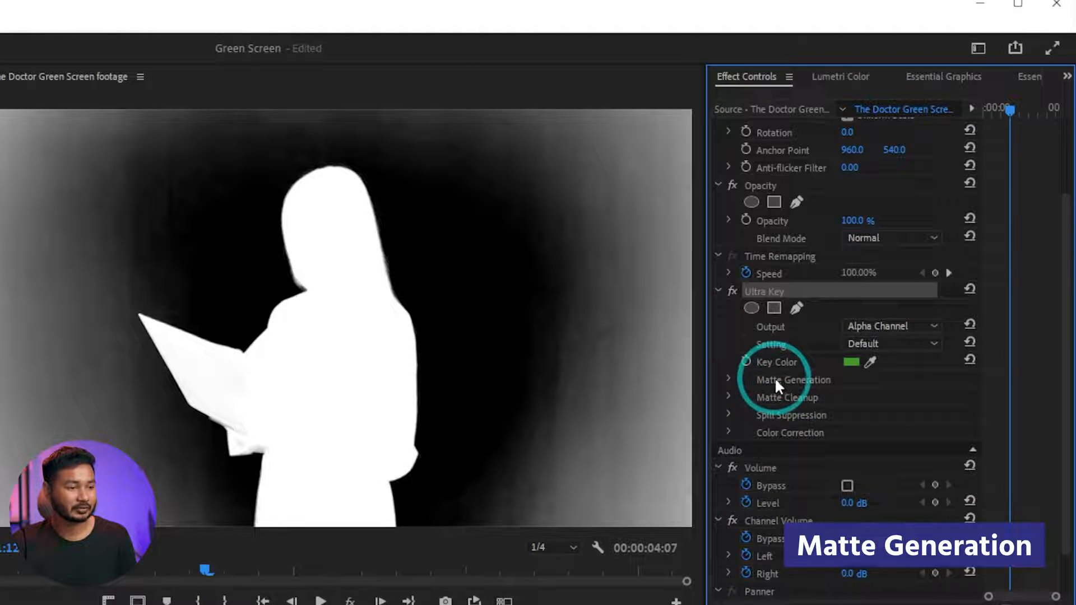
Adjust Ultra Key's Matte Generation to Transparency 16, Highlight 19, Shadow 33, Tolerance 58 and Pedestal 33.
{"action": "left_click", "coordinate": [728, 379]}
{"action": "scroll", "coordinate": [738, 386], "scroll_direction": "down", "scroll_amount": 2}
{"action": "scroll", "coordinate": [738, 392], "scroll_direction": "down", "scroll_amount": 2}
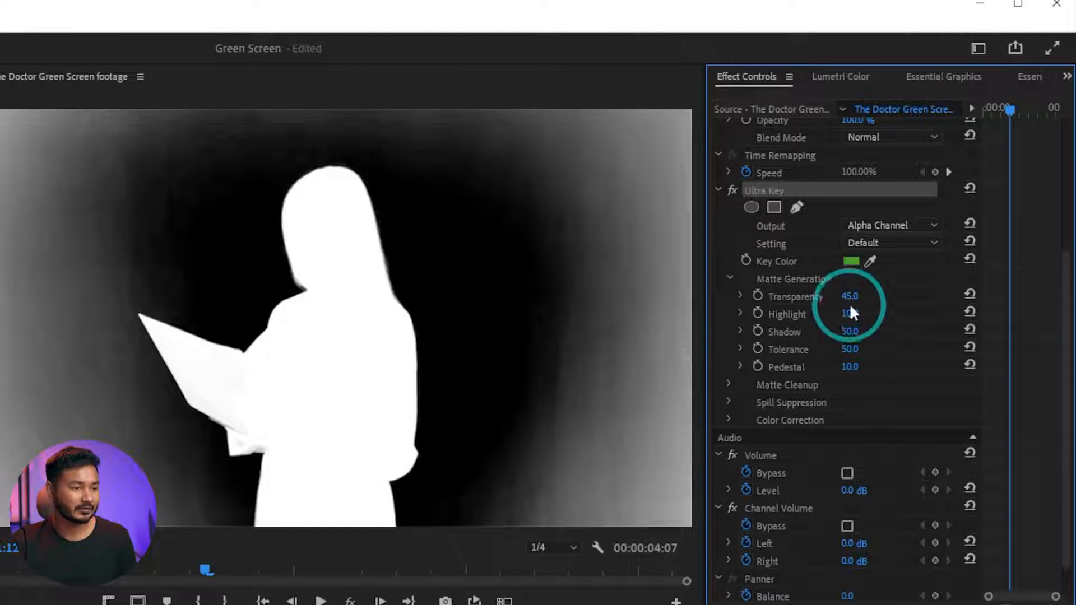
{"action": "mouse_move", "coordinate": [849, 295]}
{"action": "left_mouse_down"}
{"action": "mouse_move", "coordinate": [881, 288]}
{"action": "mouse_move", "coordinate": [824, 300]}
{"action": "mouse_move", "coordinate": [870, 301]}
{"action": "mouse_move", "coordinate": [841, 305]}
{"action": "left_mouse_up"}
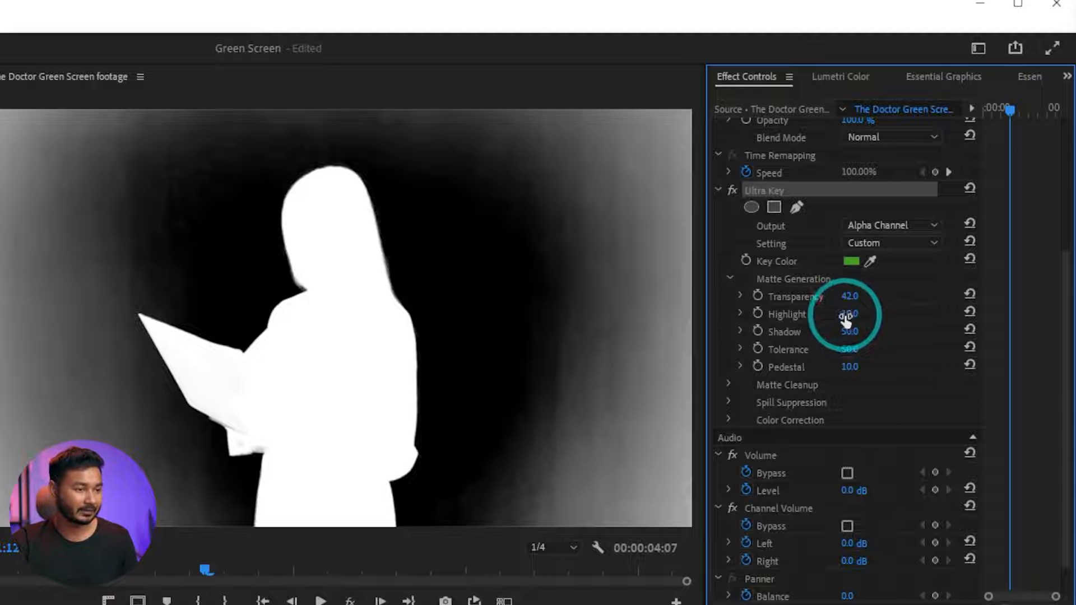
{"action": "left_click_drag", "start_coordinate": [850, 315], "coordinate": [888, 361]}
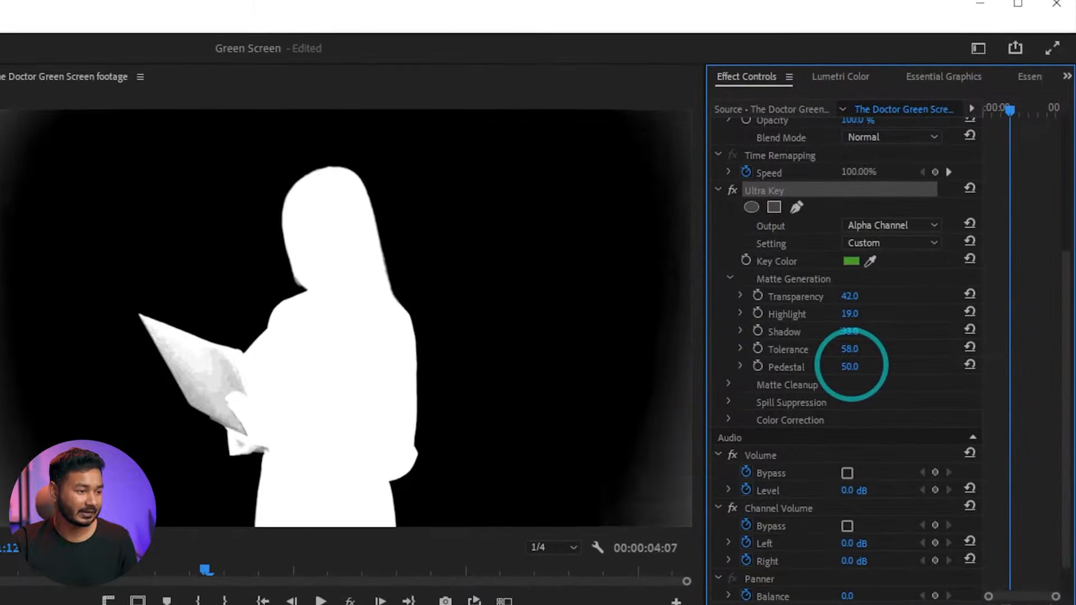
{"action": "left_click_drag", "start_coordinate": [837, 364], "coordinate": [799, 364]}
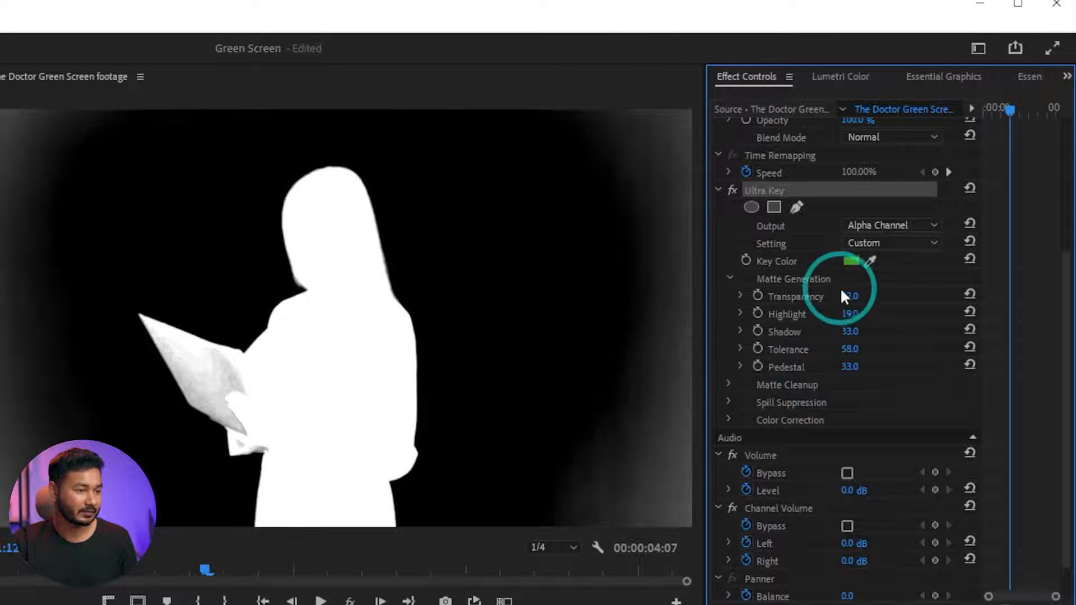
{"action": "left_click_drag", "start_coordinate": [851, 296], "coordinate": [829, 297]}
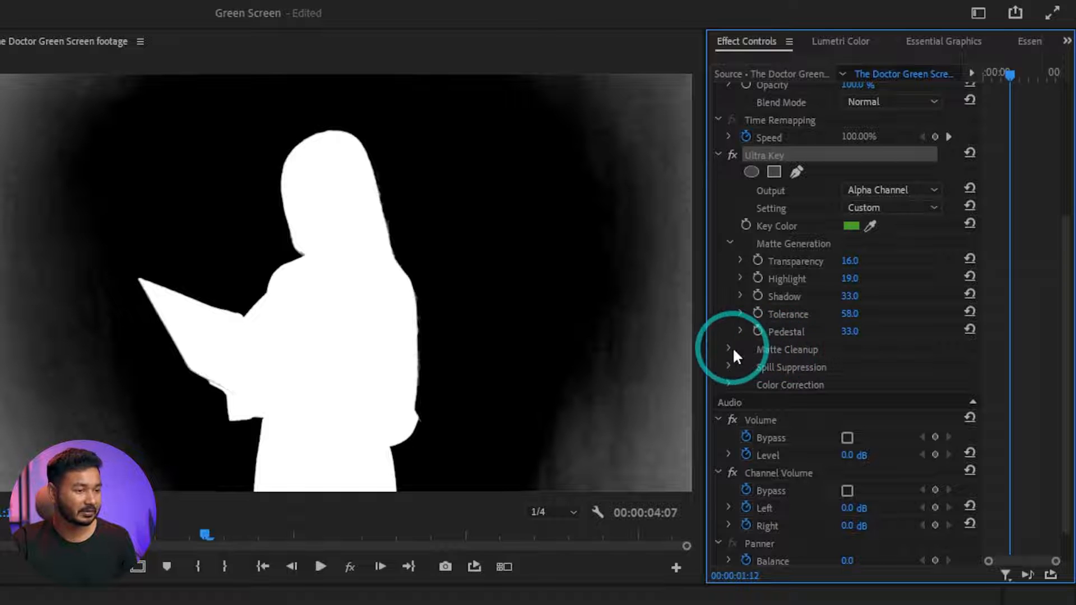
Adjust Ultra Key's Matte Cleanup to Contrast 40, Mid Point 91 and Soften 8.
{"action": "left_click", "coordinate": [728, 347]}
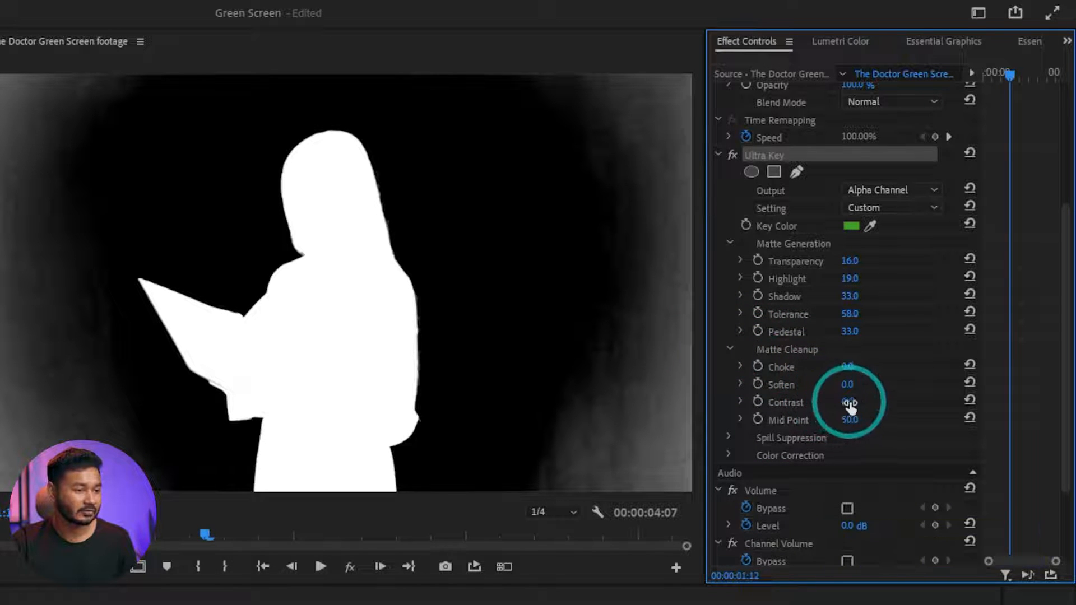
{"action": "left_click_drag", "start_coordinate": [847, 401], "coordinate": [897, 401]}
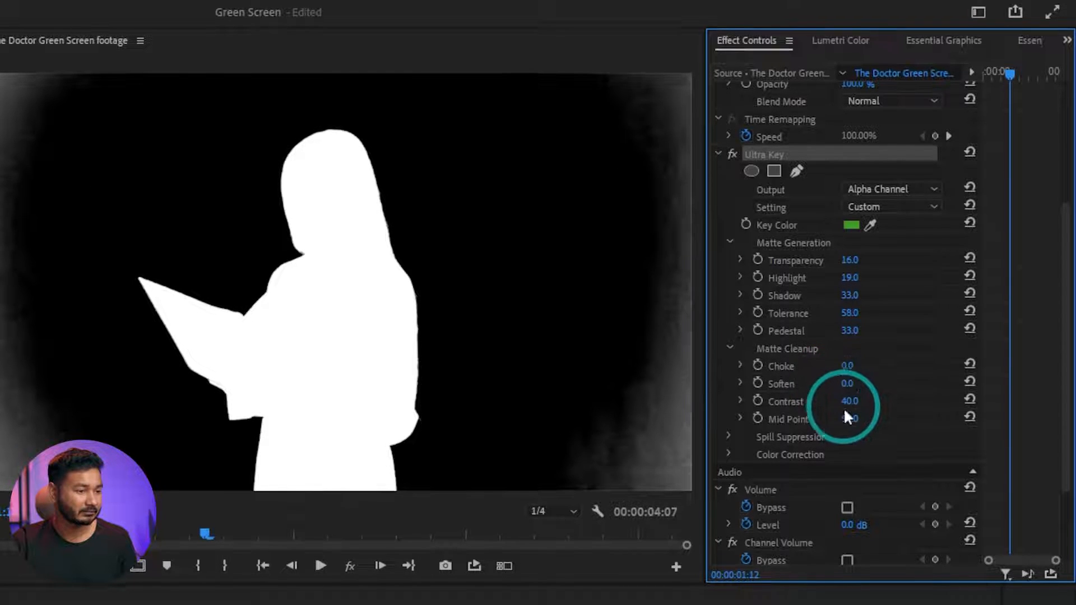
{"action": "left_click_drag", "start_coordinate": [848, 419], "coordinate": [885, 408]}
{"action": "left_click_drag", "start_coordinate": [848, 373], "coordinate": [859, 367]}
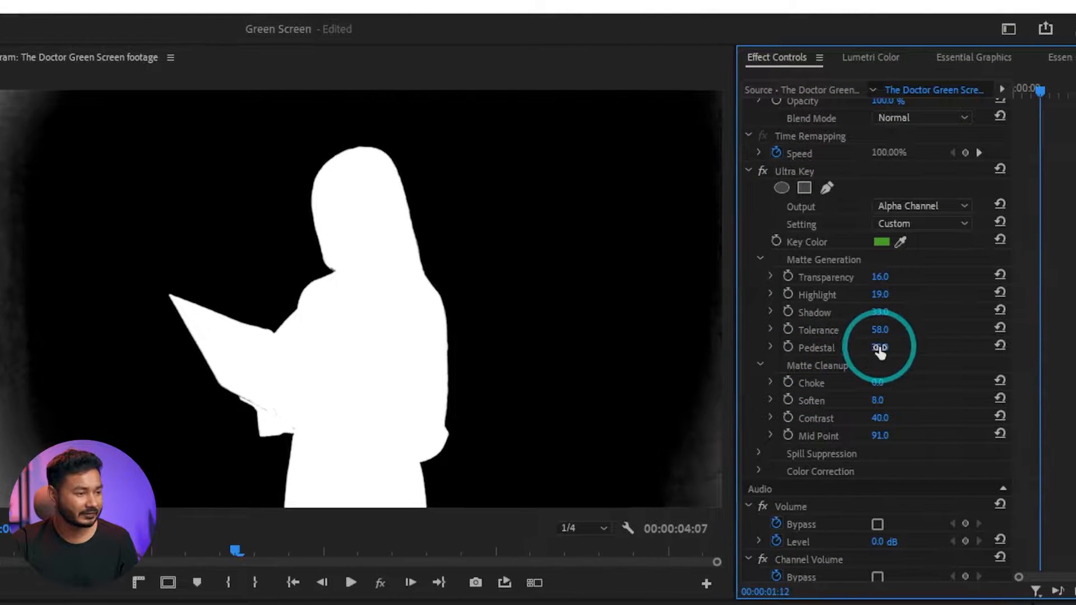
Raise the Matte Generation Pedestal to 93 and switch Ultra Key's Output back to Composite.
{"action": "left_click_drag", "start_coordinate": [879, 347], "coordinate": [913, 344]}
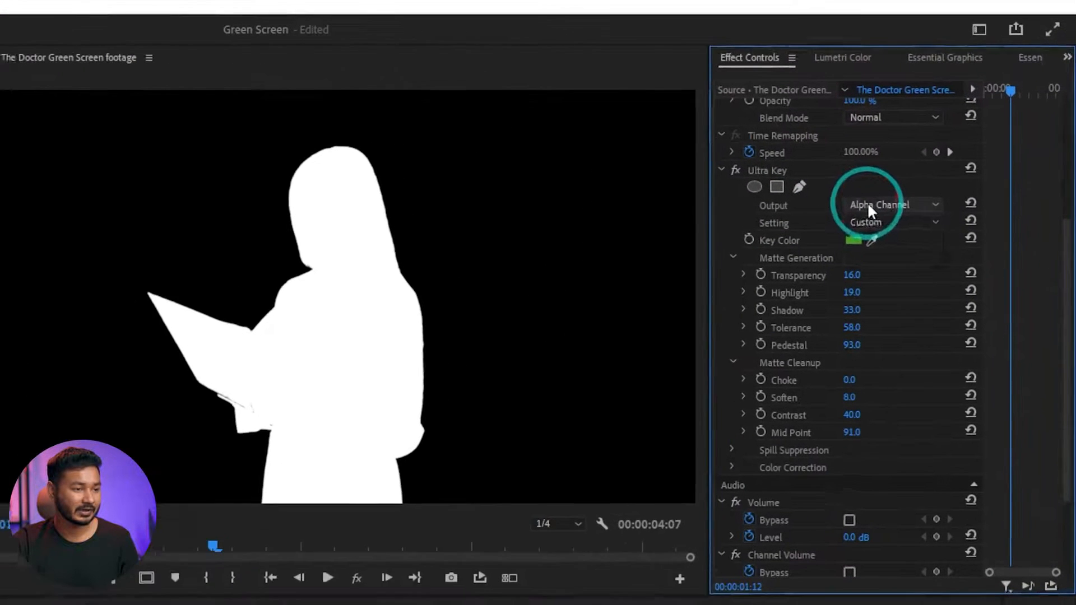
{"action": "left_click", "coordinate": [868, 207]}
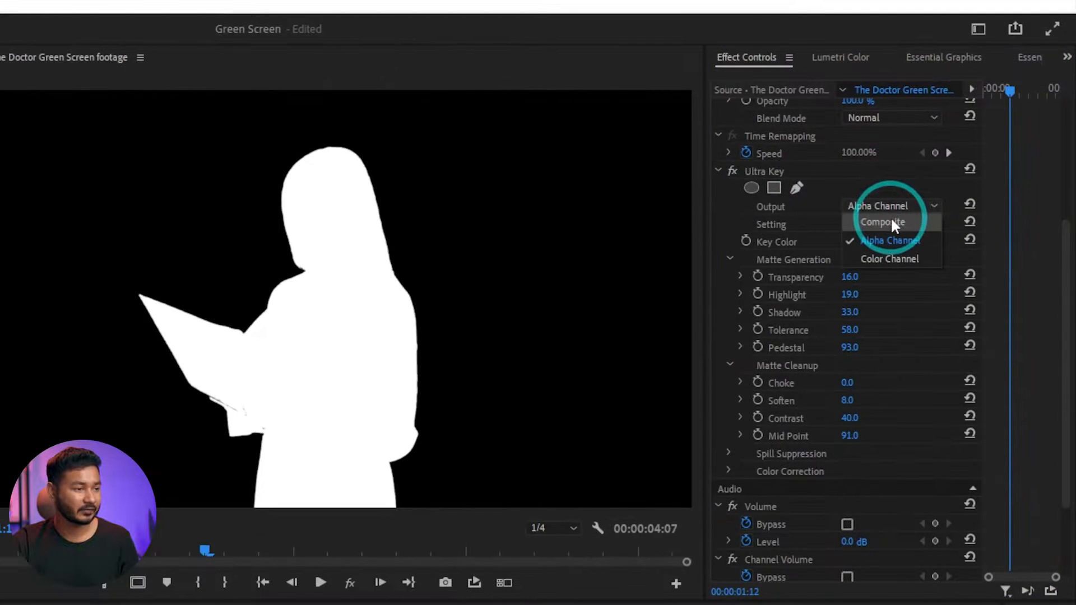
{"action": "left_click", "coordinate": [889, 216]}
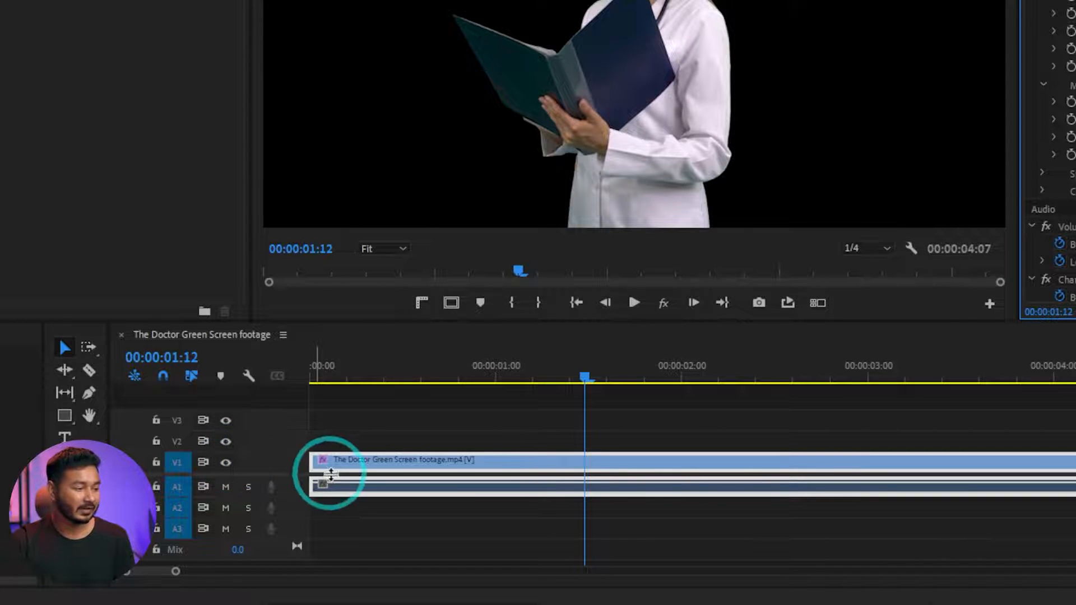
Move the keyed doctor clip up to track V2 and open Hospital Background.mp4 from the project in the source monitor.
{"action": "left_click_drag", "start_coordinate": [334, 468], "coordinate": [338, 450]}
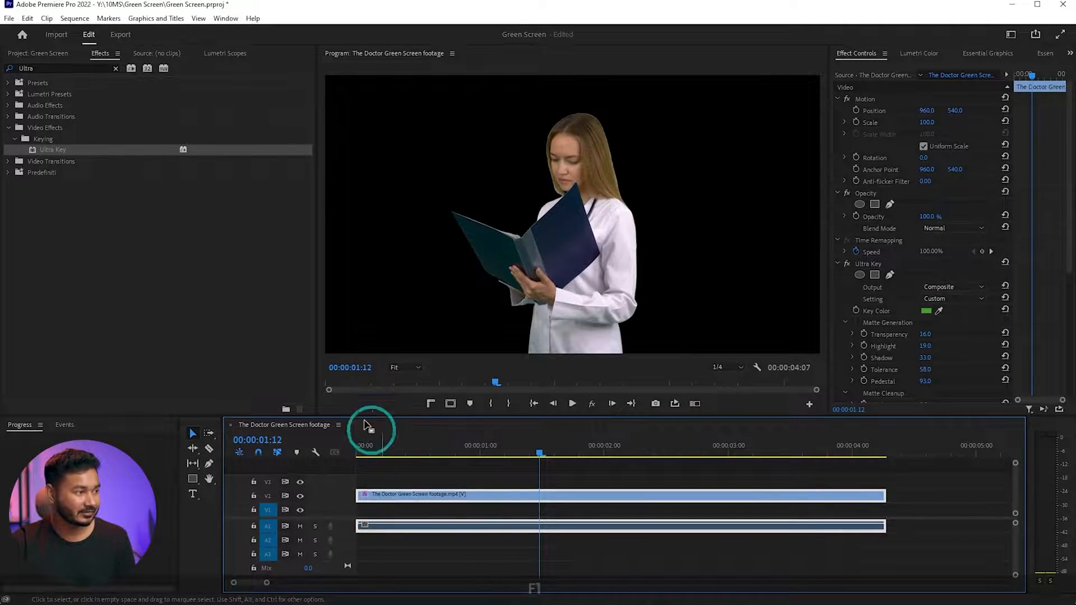
{"action": "left_click", "coordinate": [91, 151]}
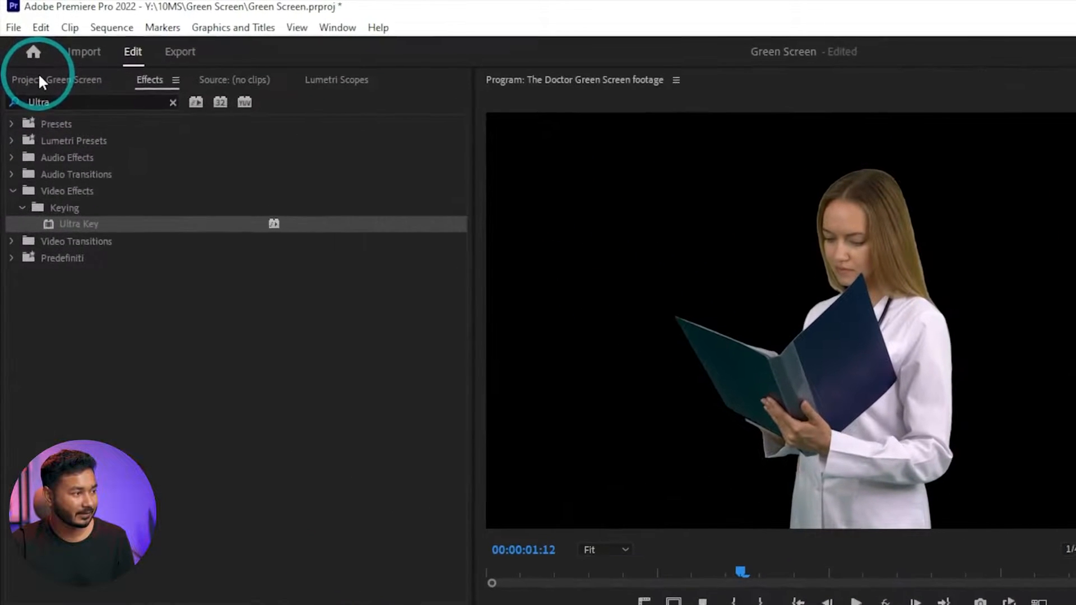
{"action": "left_click", "coordinate": [31, 54]}
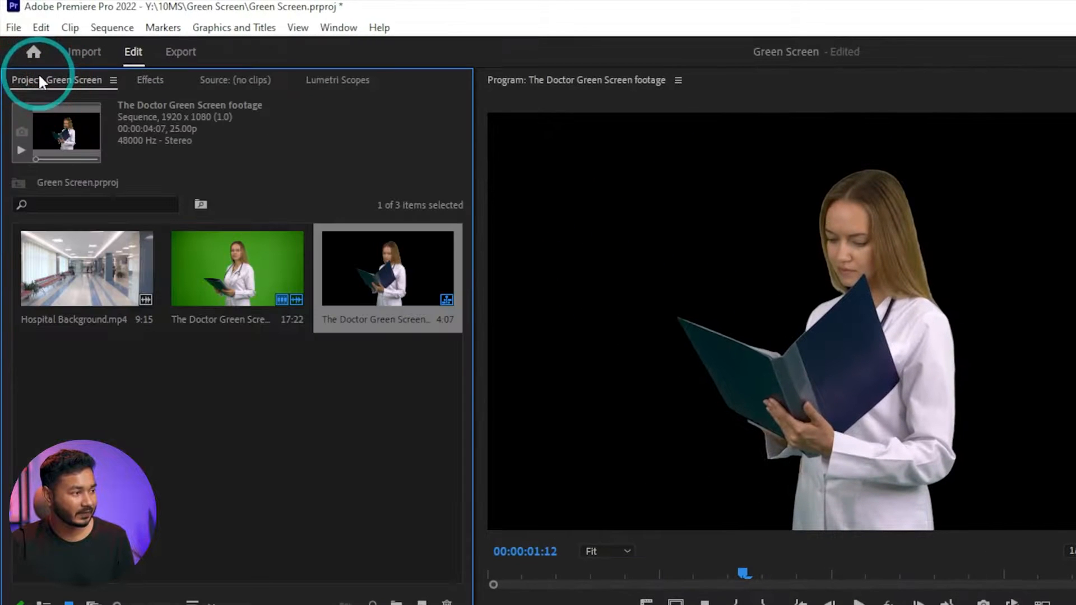
{"action": "left_click", "coordinate": [89, 273]}
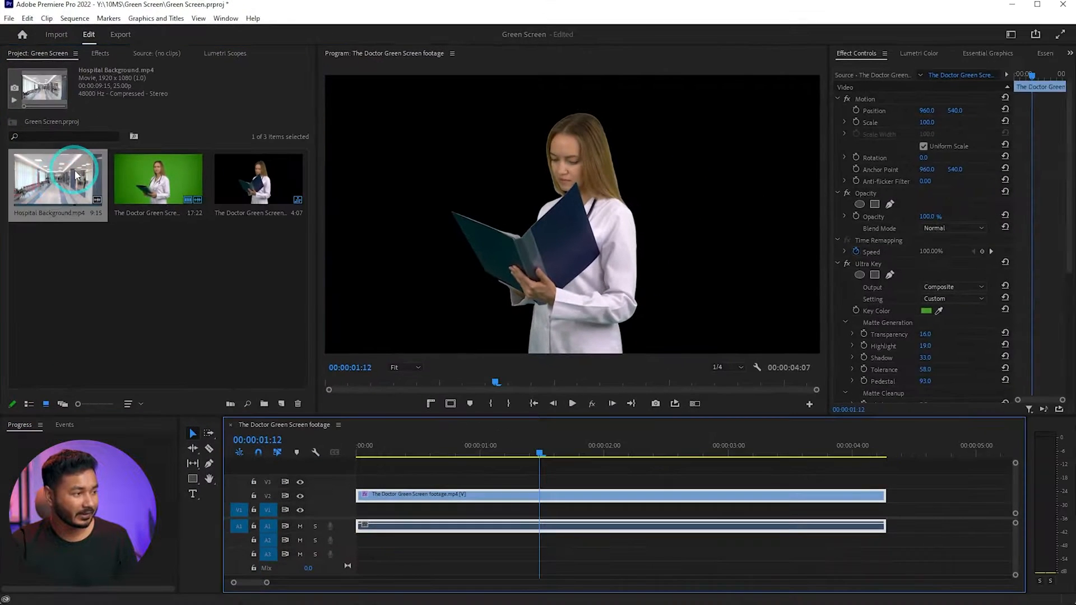
{"action": "double_click", "coordinate": [77, 175]}
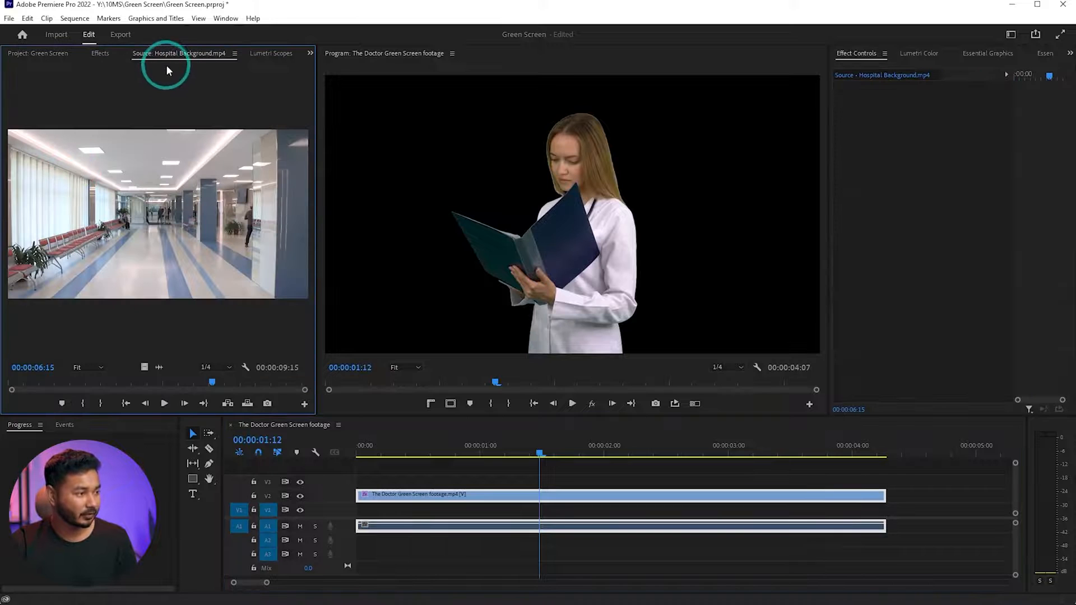
Place Hospital Background.mp4 on V1 at the sequence start and cut away the part extending past the doctor clip's end.
{"action": "left_click_drag", "start_coordinate": [155, 384], "coordinate": [361, 511]}
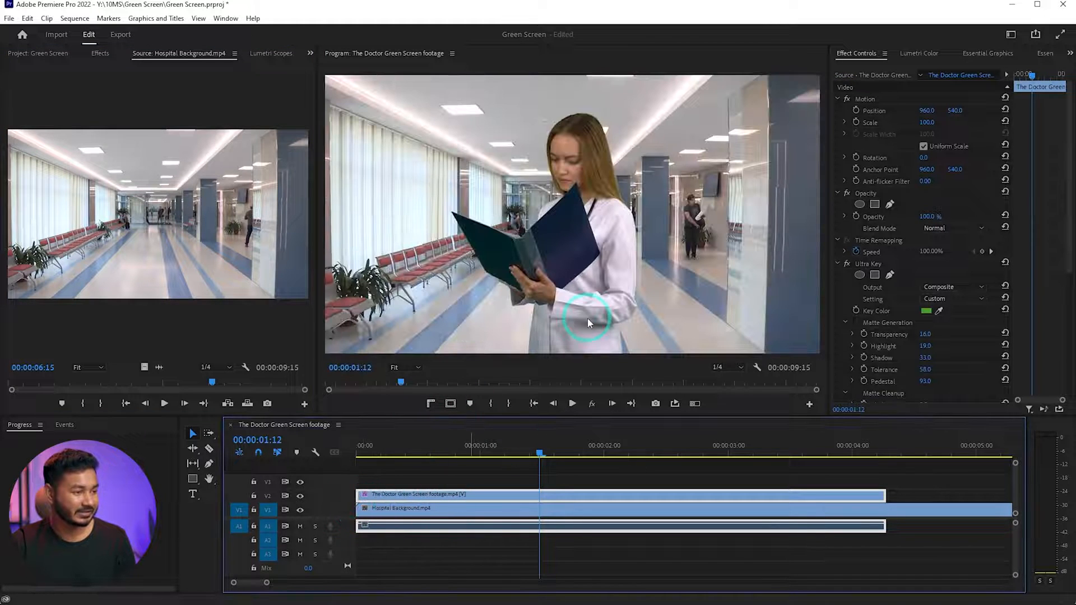
{"action": "left_click_drag", "start_coordinate": [902, 459], "coordinate": [887, 452]}
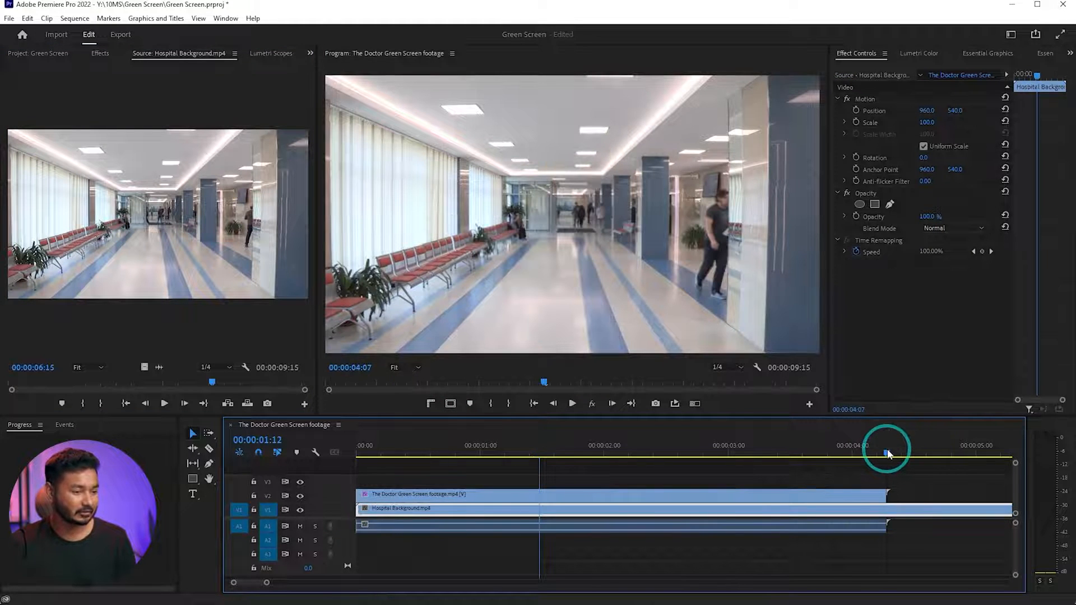
{"action": "left_click", "coordinate": [208, 448]}
{"action": "left_click", "coordinate": [888, 508]}
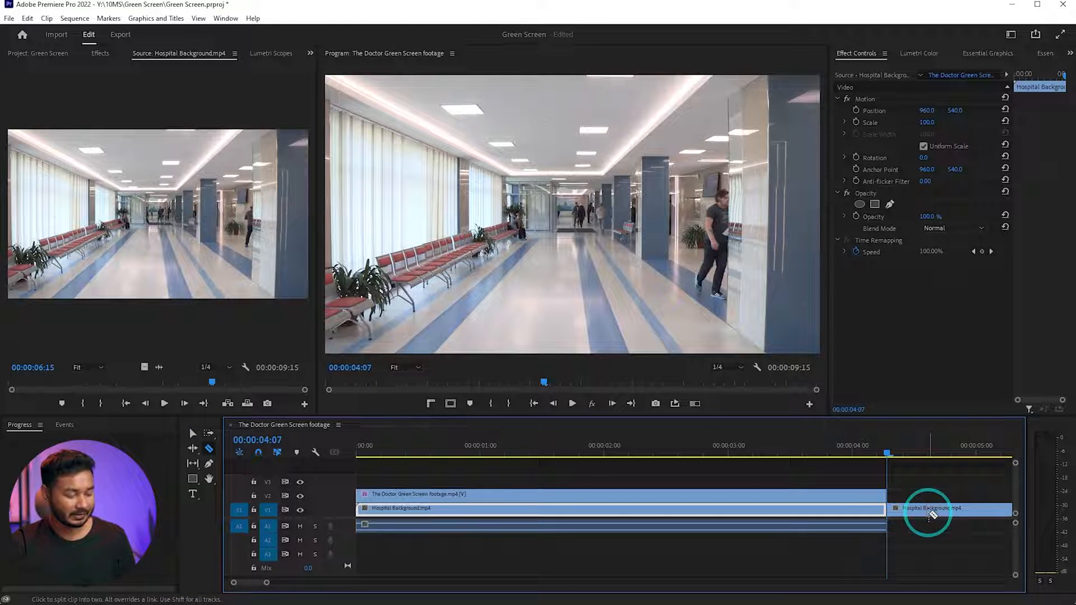
{"action": "key", "text": "v"}
{"action": "left_click", "coordinate": [928, 510]}
{"action": "key", "text": "Delete"}
Check the composite at 00:00:00:24 and save the project.
{"action": "left_click_drag", "start_coordinate": [630, 455], "coordinate": [474, 472]}
{"action": "left_click", "coordinate": [651, 208]}
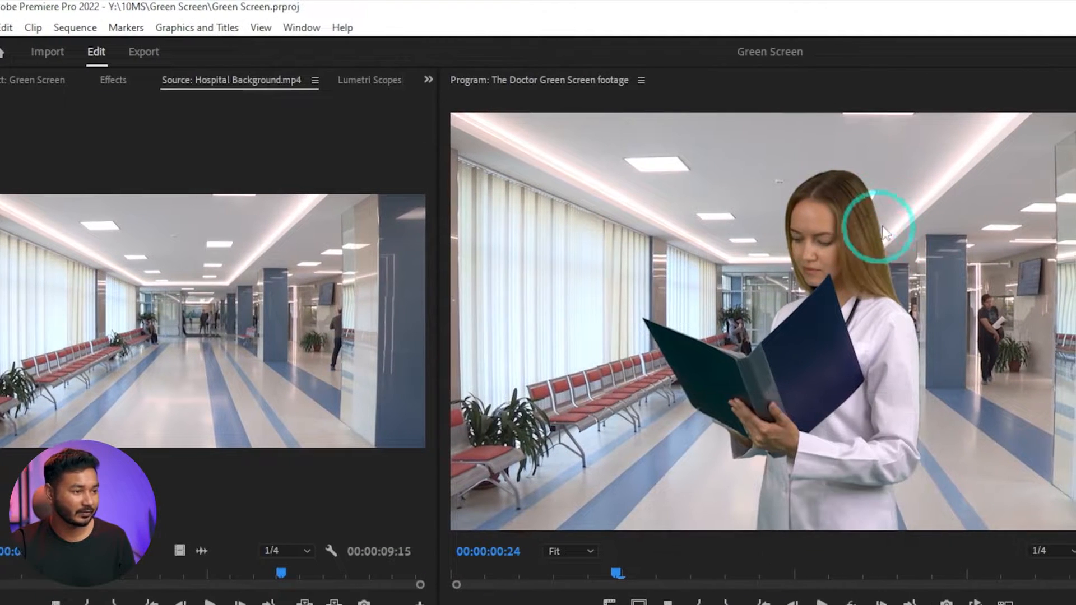
{"action": "key", "text": "ctrl+s"}
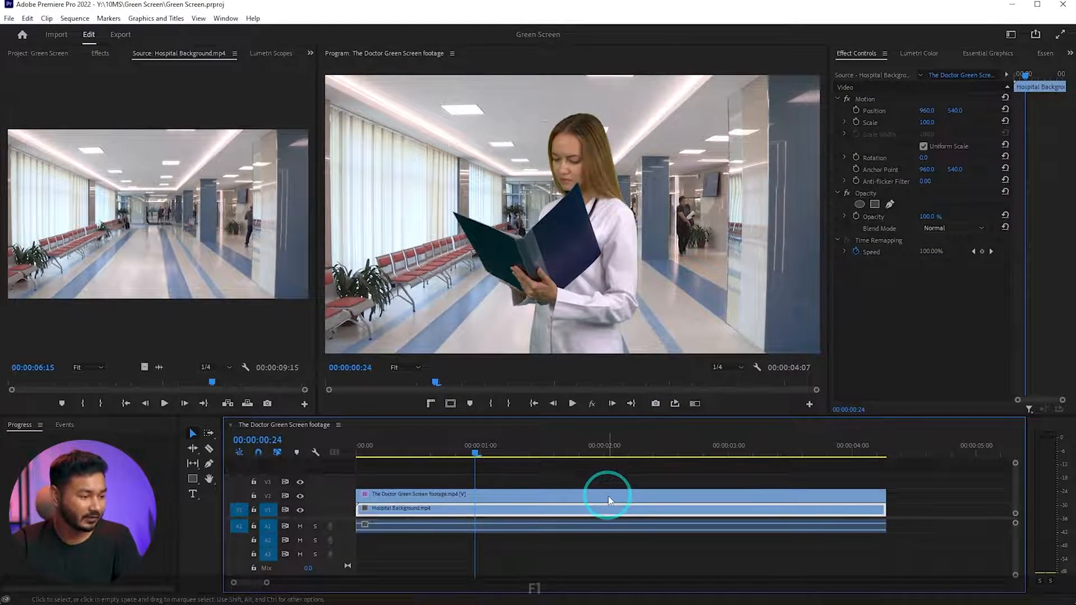
On the doctor clip, raise Ultra Key's Spill Suppression Spill value to 82.
{"action": "left_click", "coordinate": [610, 497]}
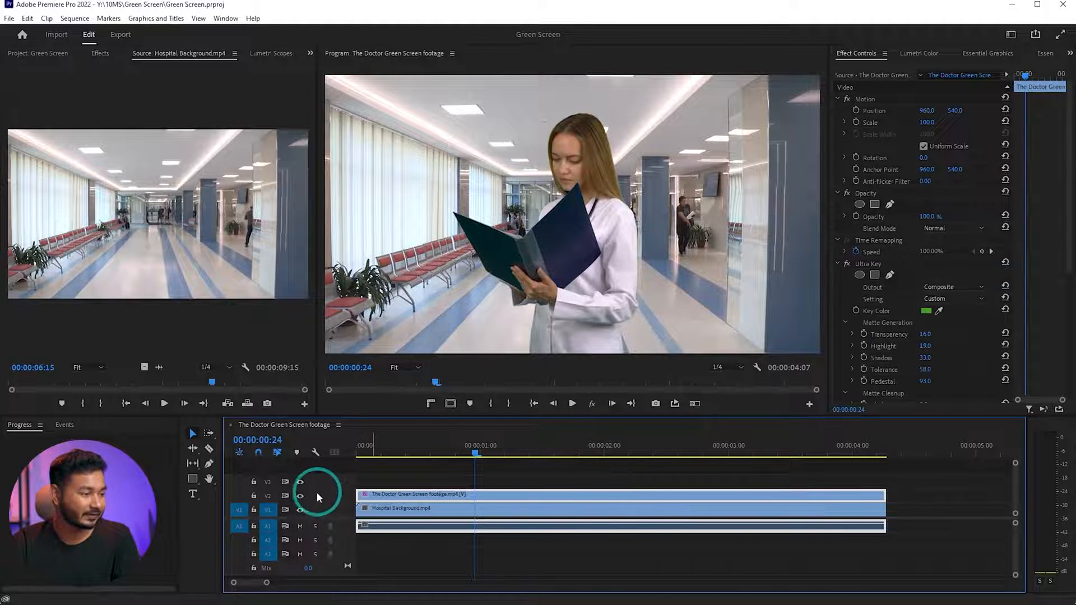
{"action": "left_click", "coordinate": [301, 496]}
{"action": "left_click", "coordinate": [301, 495]}
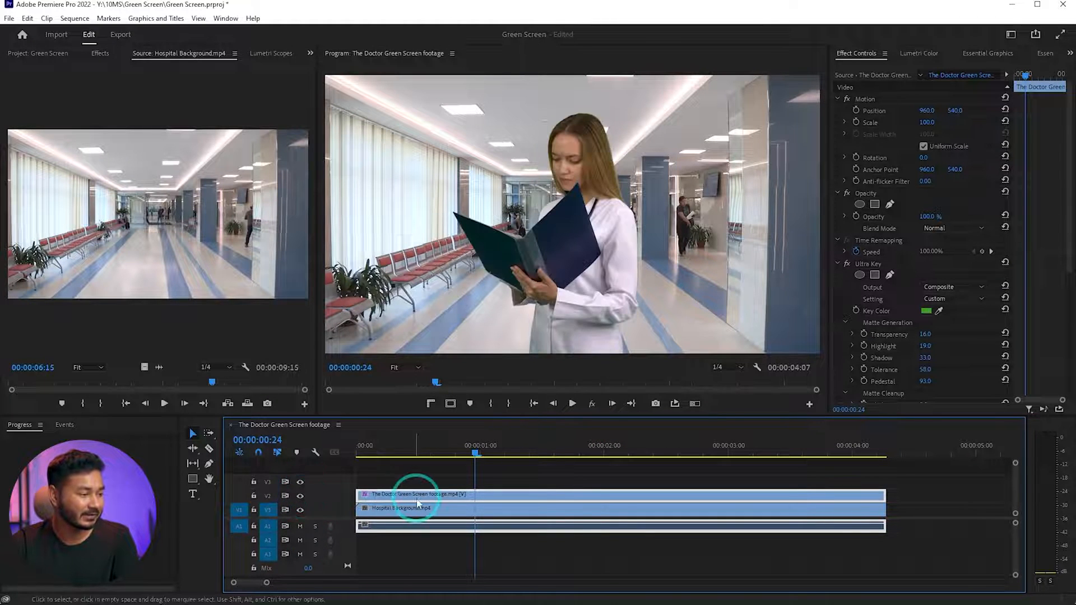
{"action": "scroll", "coordinate": [906, 248], "scroll_direction": "down", "scroll_amount": 5}
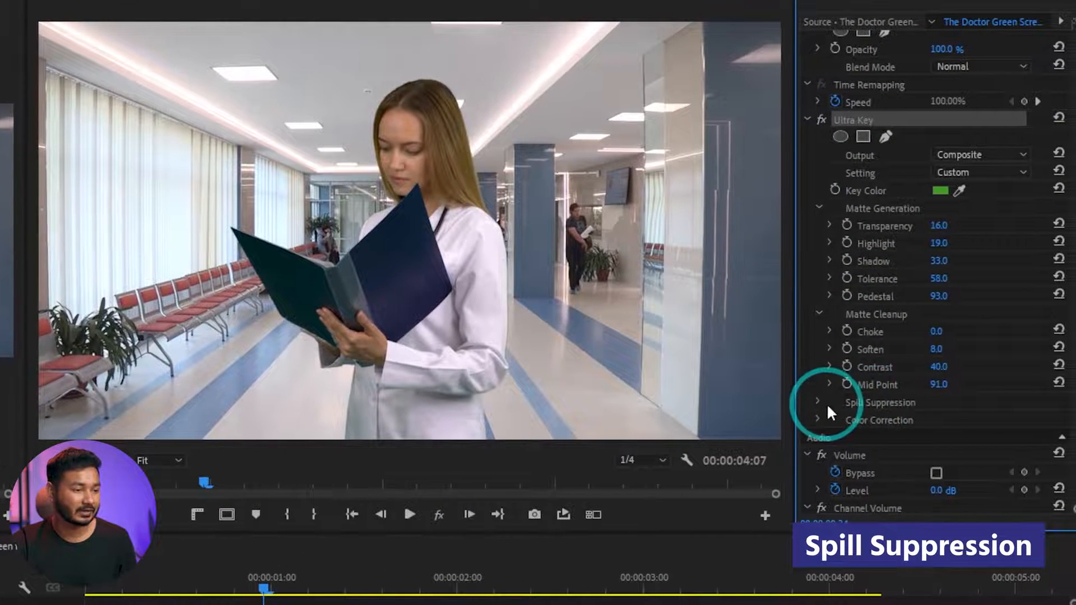
{"action": "left_click", "coordinate": [819, 401]}
{"action": "scroll", "coordinate": [859, 356], "scroll_direction": "down", "scroll_amount": 5}
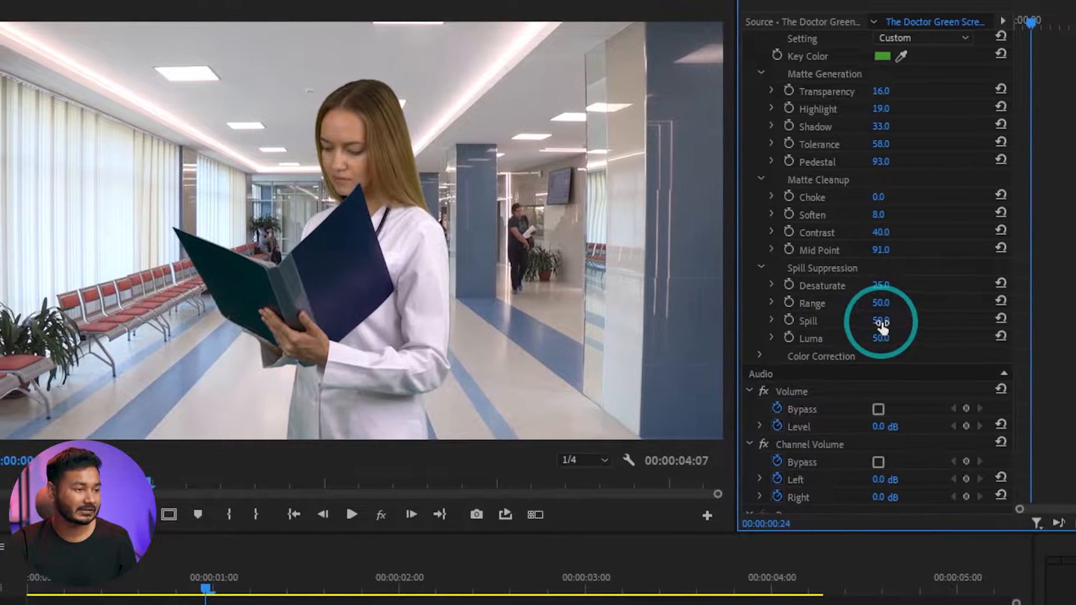
{"action": "left_click_drag", "start_coordinate": [931, 322], "coordinate": [954, 321]}
{"action": "left_click_drag", "start_coordinate": [883, 321], "coordinate": [888, 321]}
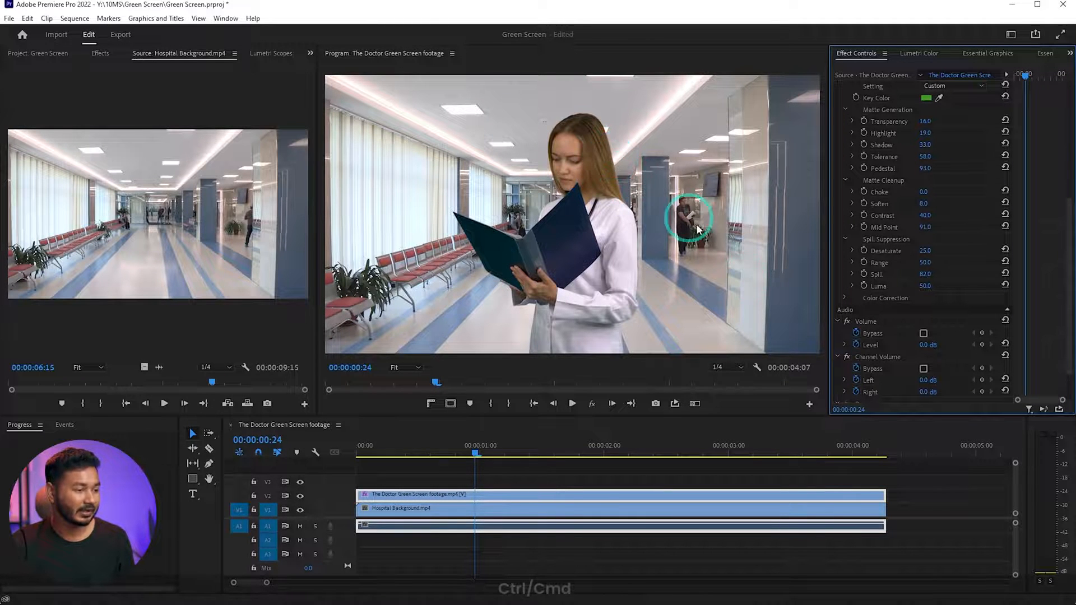
Play the composite full screen from the start, then return the playhead to 00:00:01:09 in the normal layout.
{"action": "left_click_drag", "start_coordinate": [475, 453], "coordinate": [327, 451]}
{"action": "key", "text": "ctrl+grave"}
{"action": "key", "text": "space"}
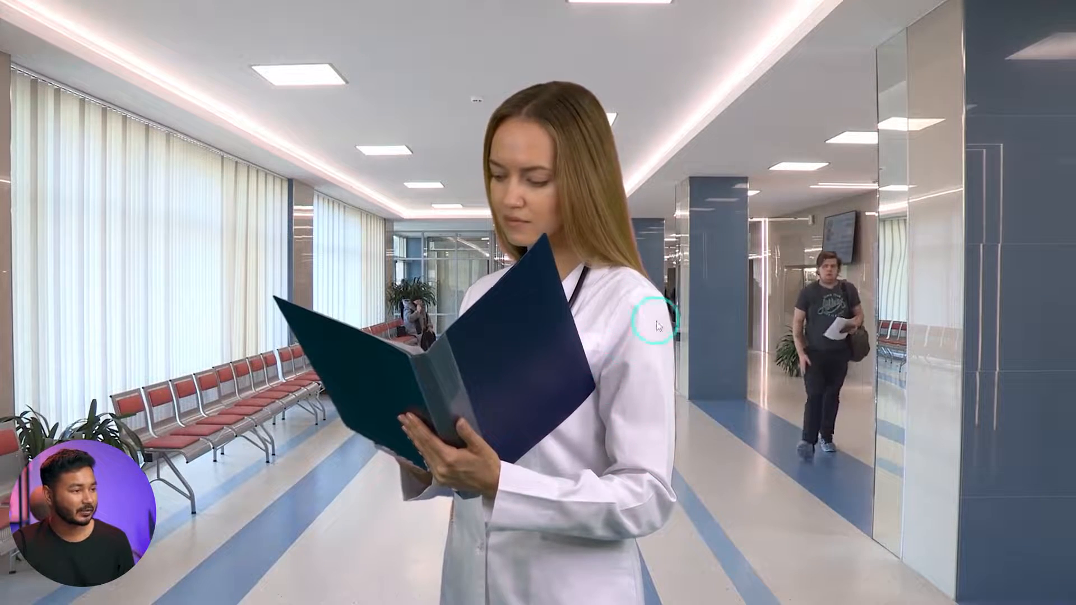
{"action": "key", "text": "ctrl+grave"}
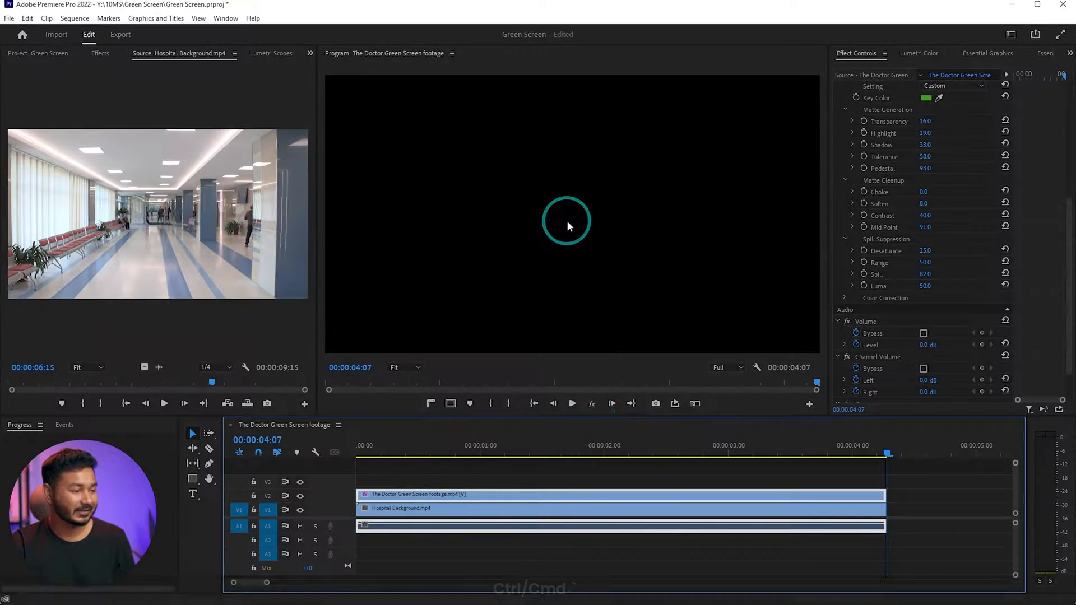
{"action": "mouse_move", "coordinate": [507, 452]}
{"action": "left_mouse_down"}
{"action": "mouse_move", "coordinate": [516, 466]}
{"action": "mouse_move", "coordinate": [525, 460]}
{"action": "left_mouse_up"}
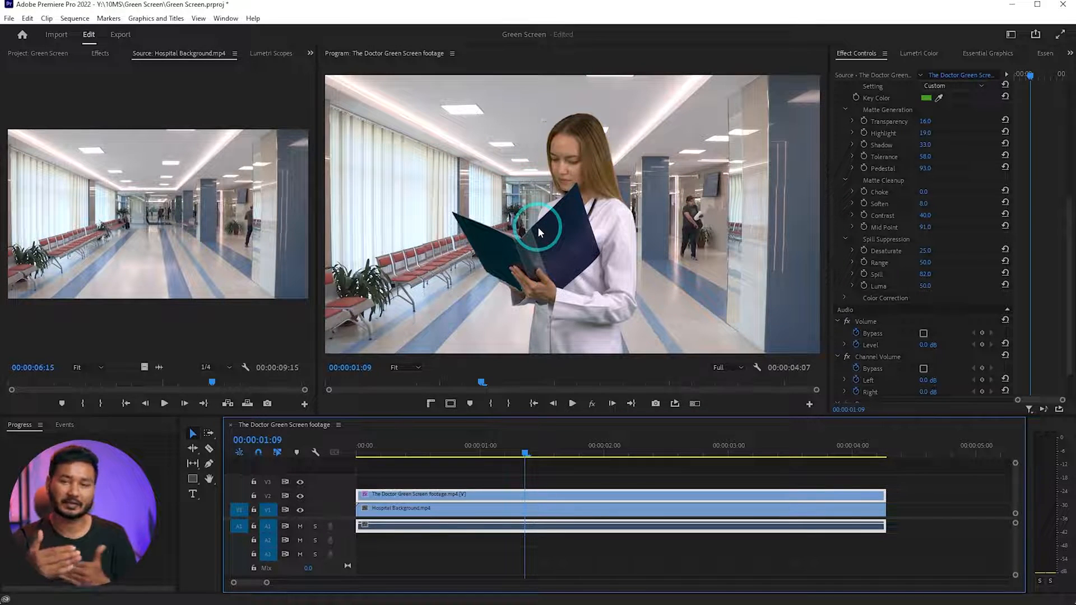
Search the effects for "Blur" and apply Gaussian Blur to the Hospital Background clip on V1.
{"action": "left_click", "coordinate": [429, 488]}
{"action": "left_click", "coordinate": [436, 510]}
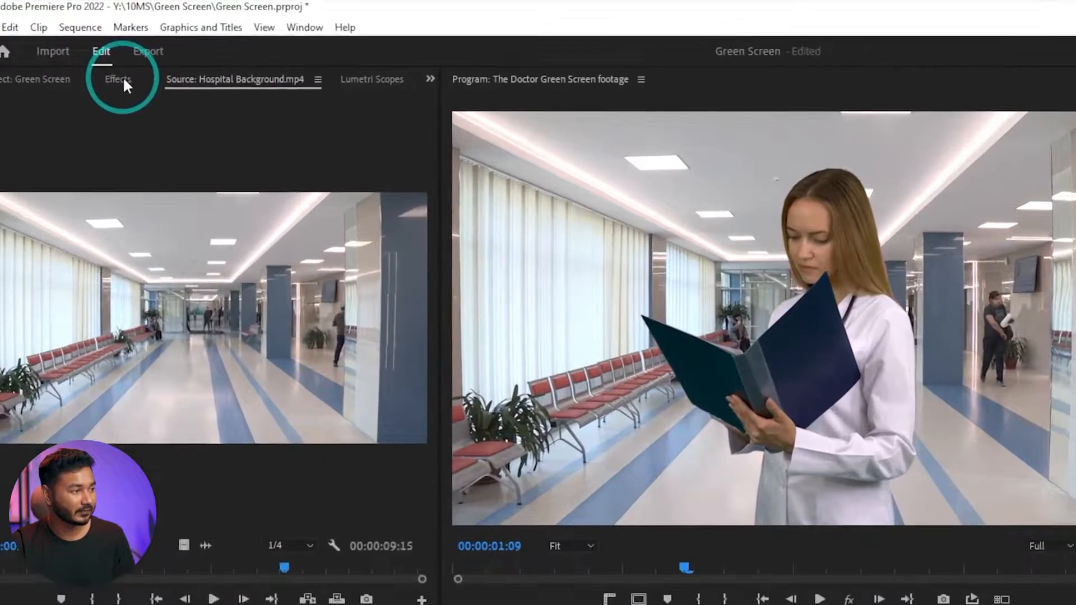
{"action": "left_click", "coordinate": [102, 54]}
{"action": "left_click", "coordinate": [173, 103]}
{"action": "left_click", "coordinate": [147, 100]}
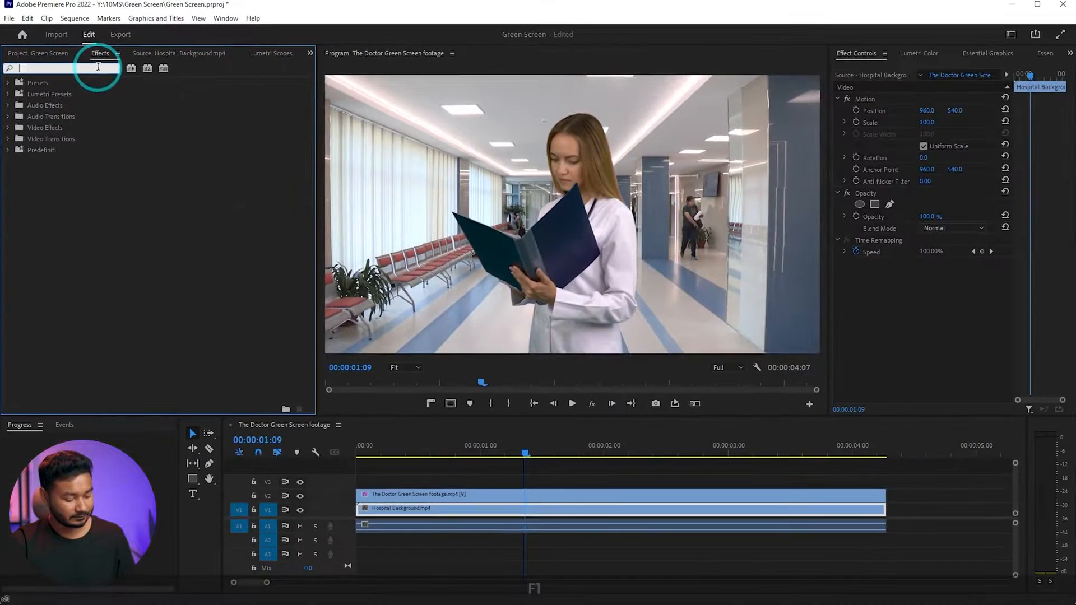
{"action": "type", "text": "Blu"}
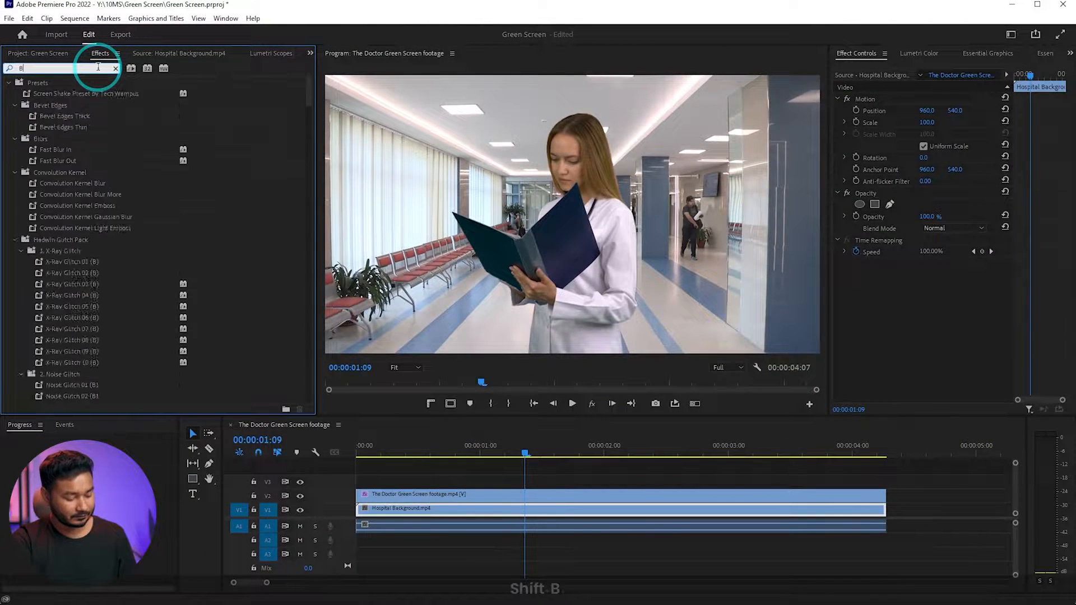
{"action": "type", "text": "r"}
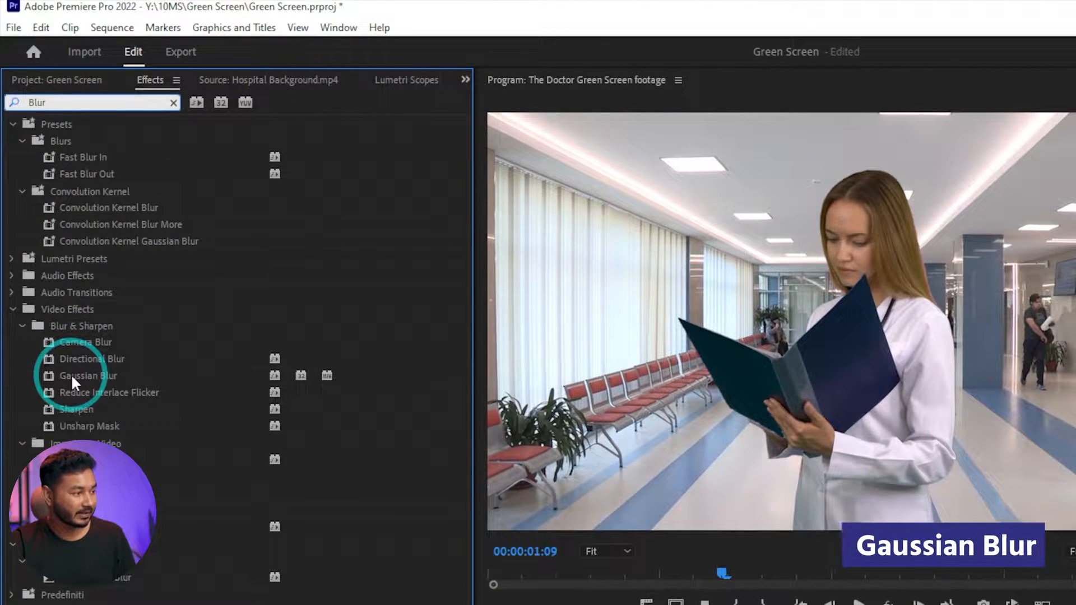
{"action": "left_click", "coordinate": [72, 374]}
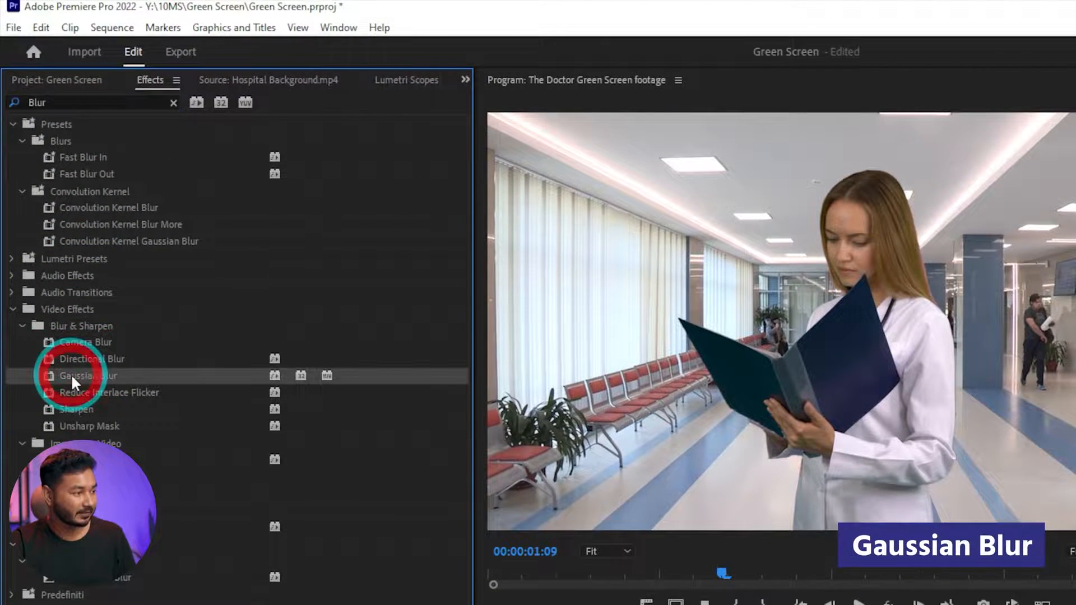
{"action": "left_click_drag", "start_coordinate": [72, 374], "coordinate": [600, 604]}
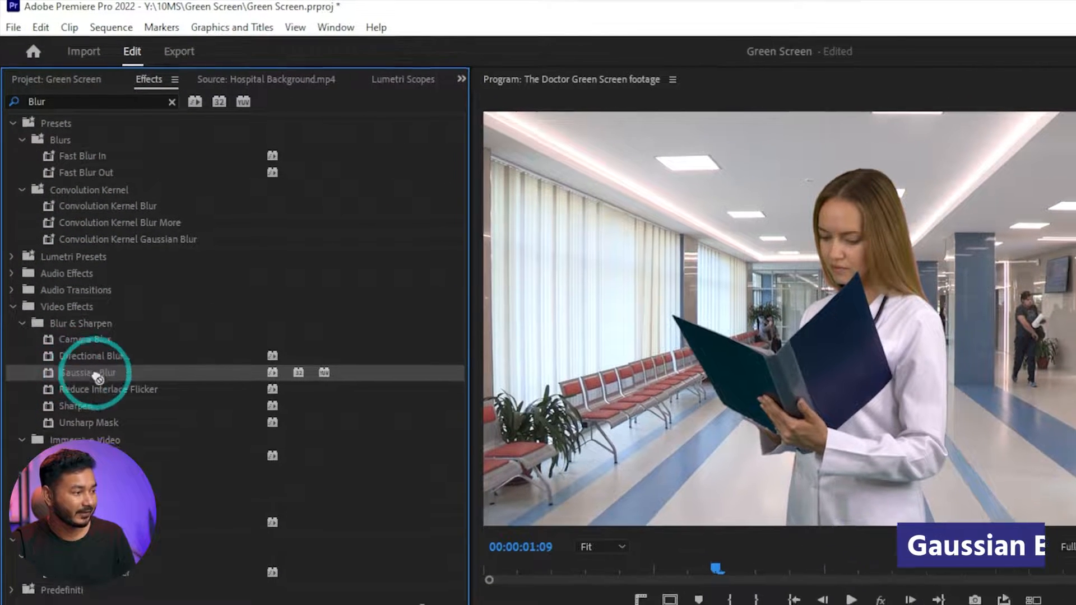
{"action": "left_click_drag", "start_coordinate": [399, 482], "coordinate": [400, 510]}
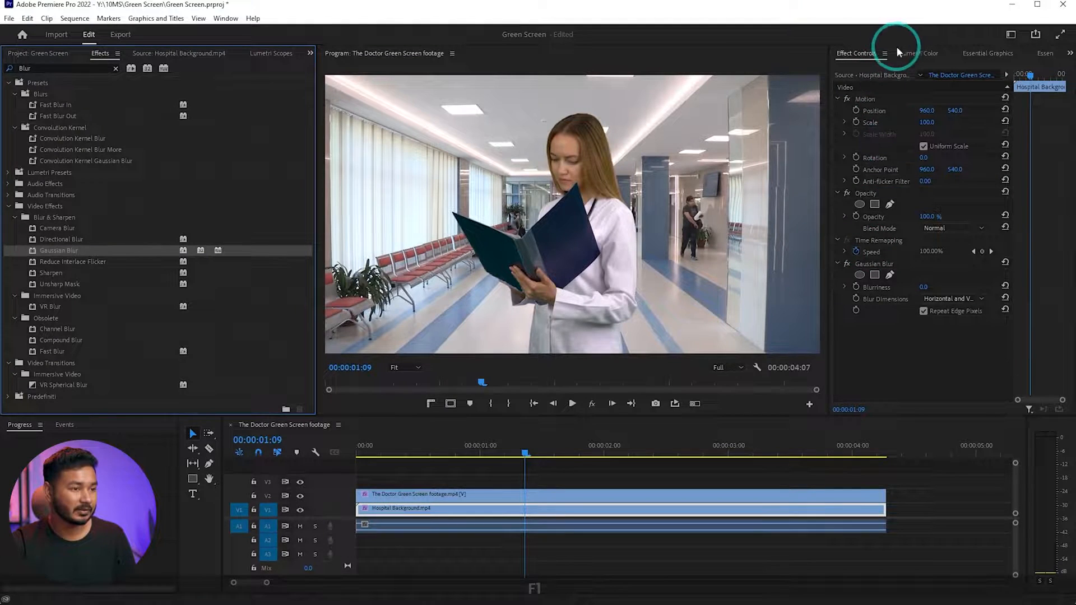
Increase the Gaussian Blur's Blurriness on the Hospital Background clip to soften it slightly behind the doctor.
{"action": "left_click", "coordinate": [875, 56]}
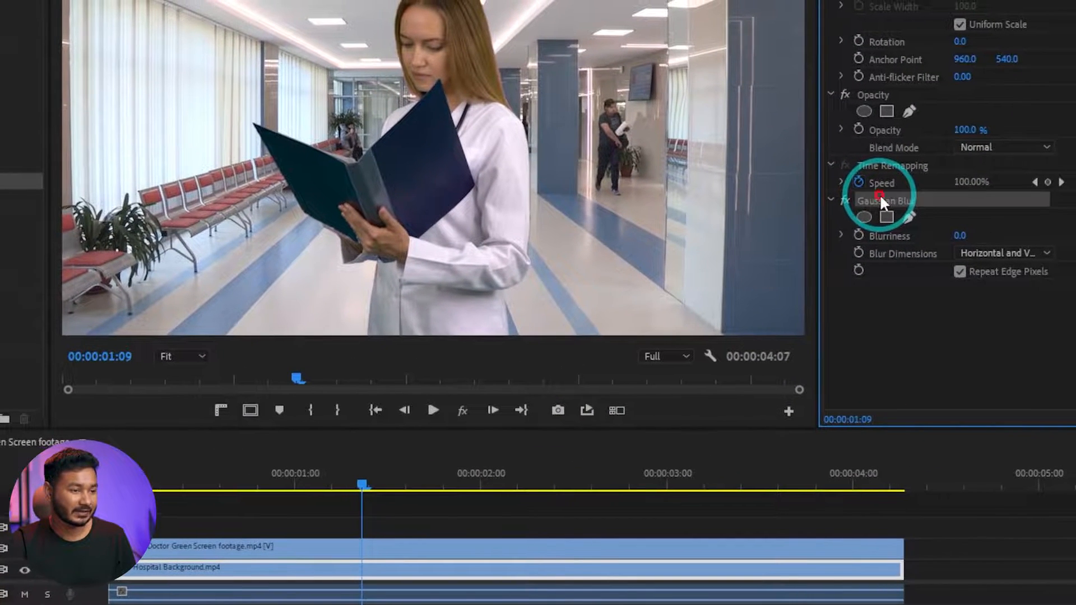
{"action": "left_click", "coordinate": [891, 263]}
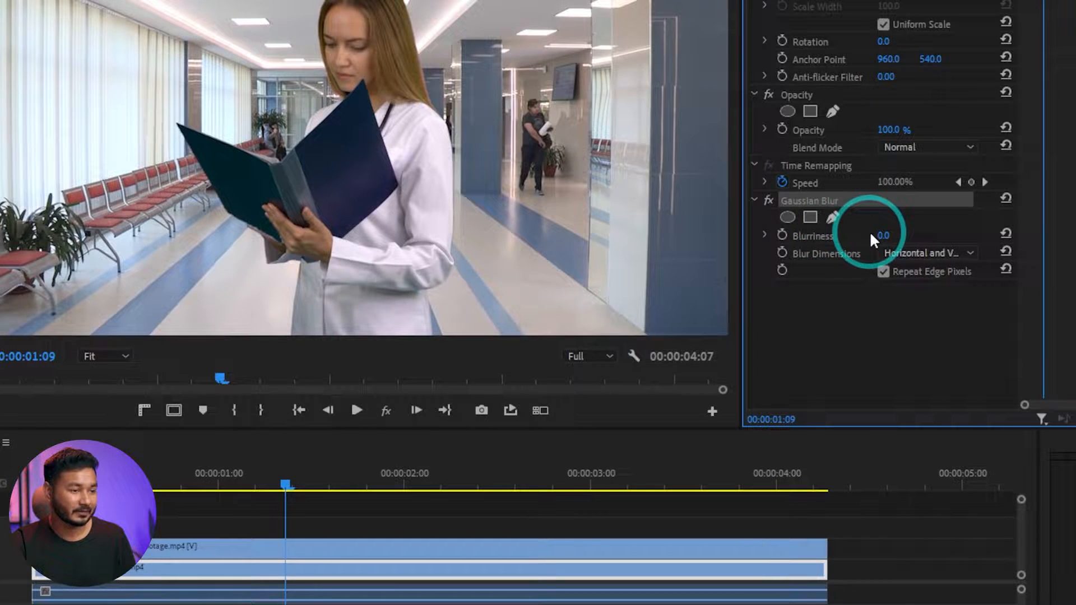
{"action": "left_click_drag", "start_coordinate": [887, 235], "coordinate": [860, 235]}
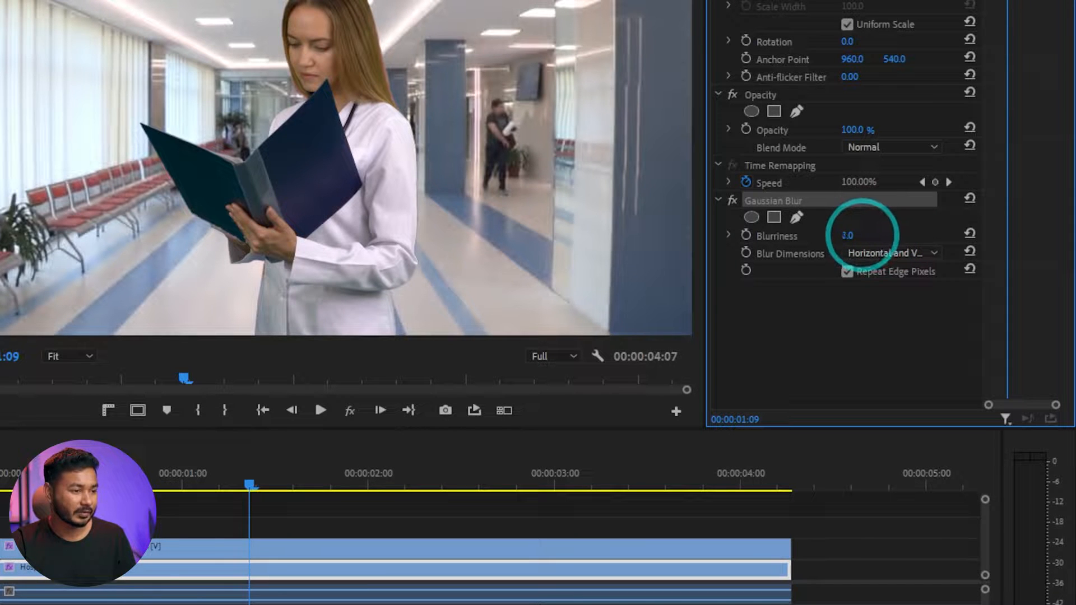